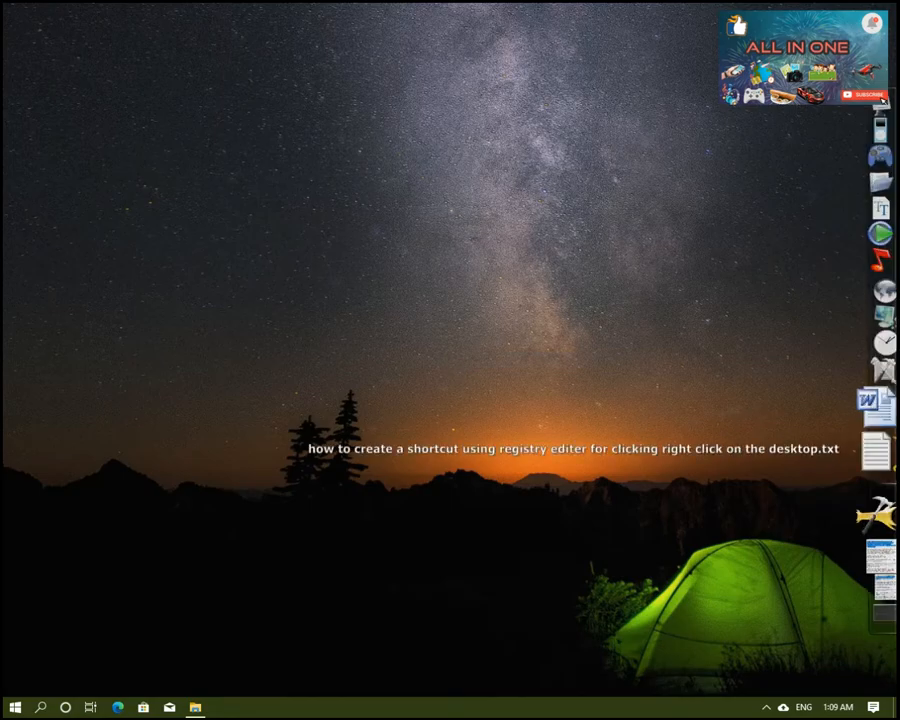
Step: Bring up the text file with the instructions for creating a desktop context-menu shortcut through the registry
left_click(855, 530)
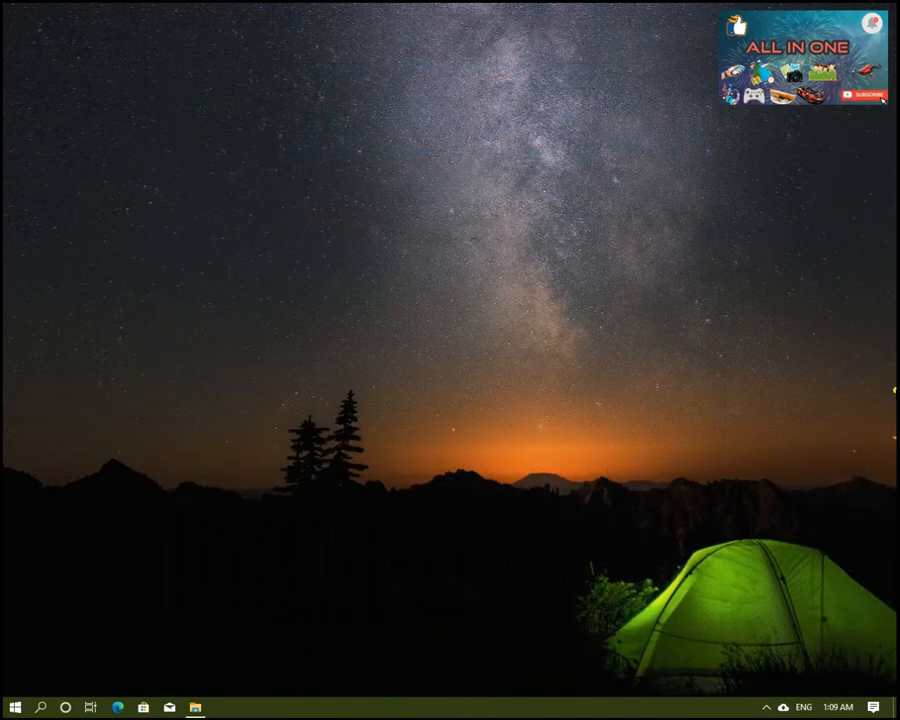
mouse_move(864, 508)
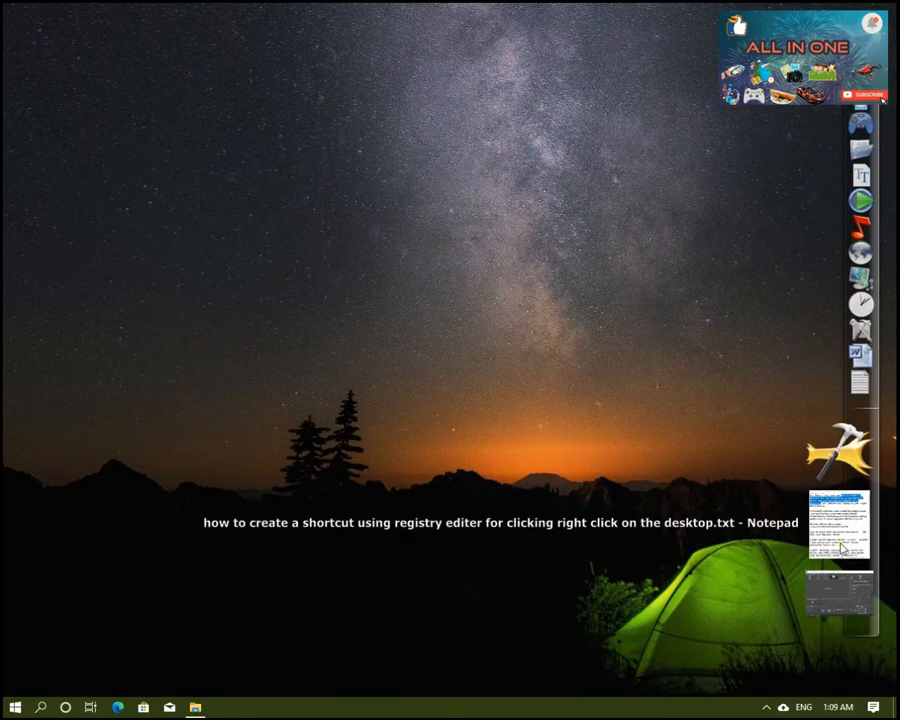
left_click(843, 548)
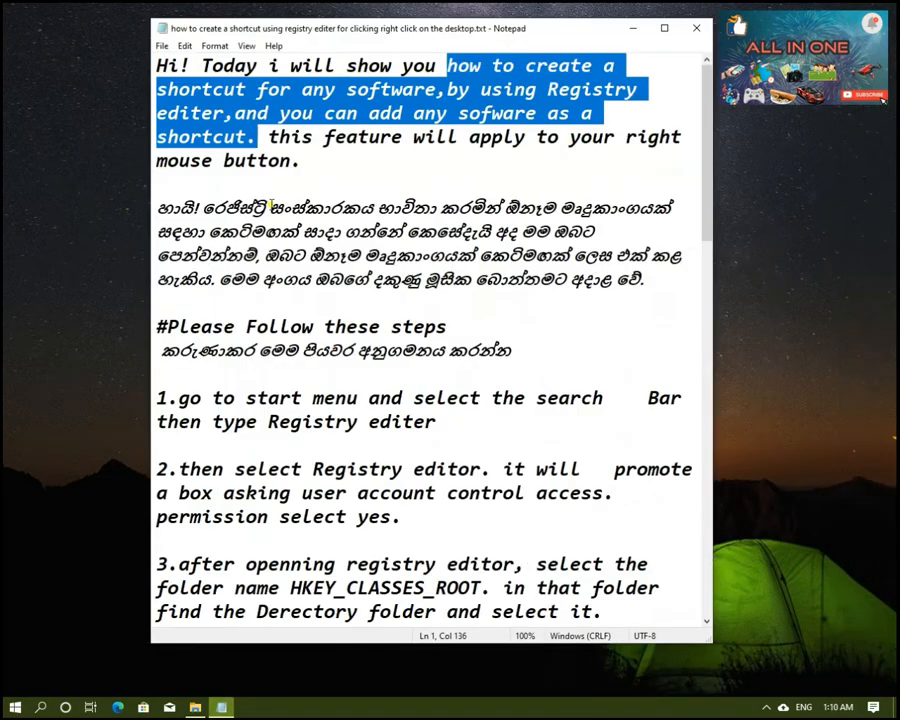
Step: Read the introduction and instruction 1 in the notes, highlighting each passage while going through it
left_click(360, 166)
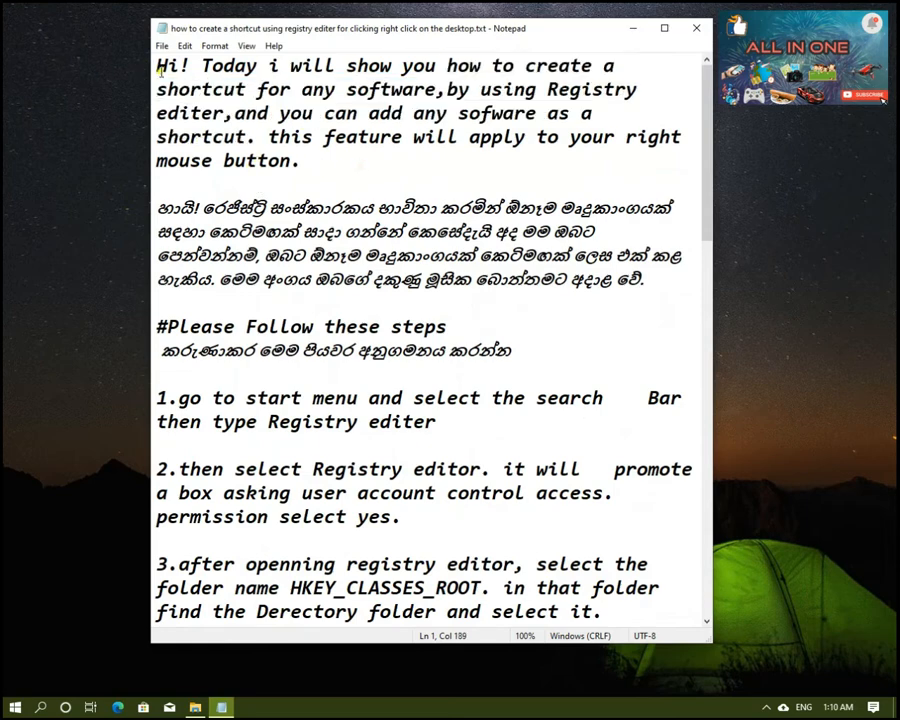
left_click_drag(156, 66, 692, 286)
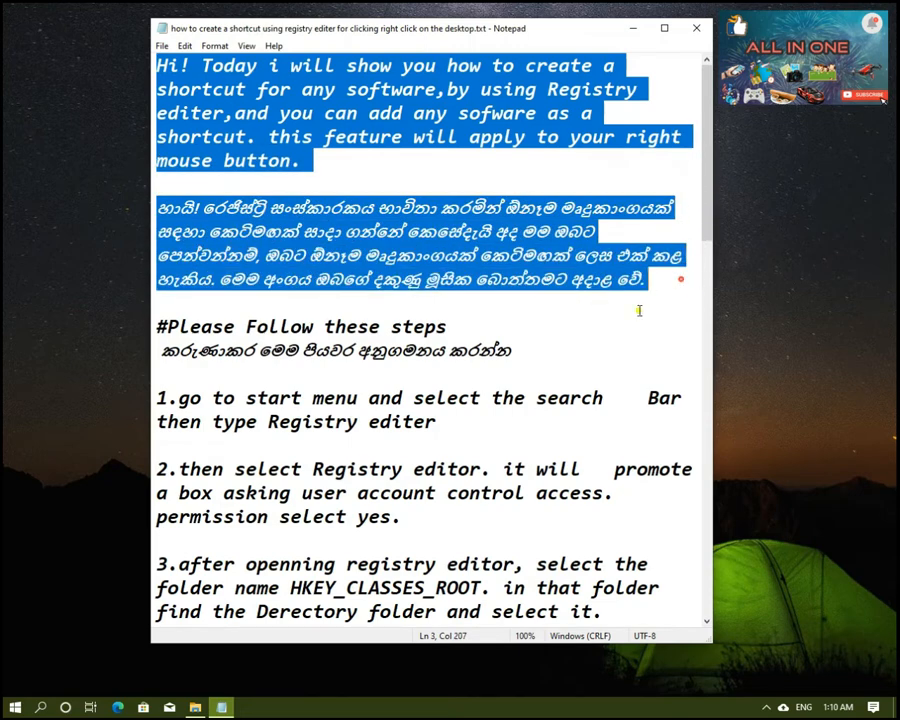
left_click(510, 325)
scroll(185, 305, "down", 2)
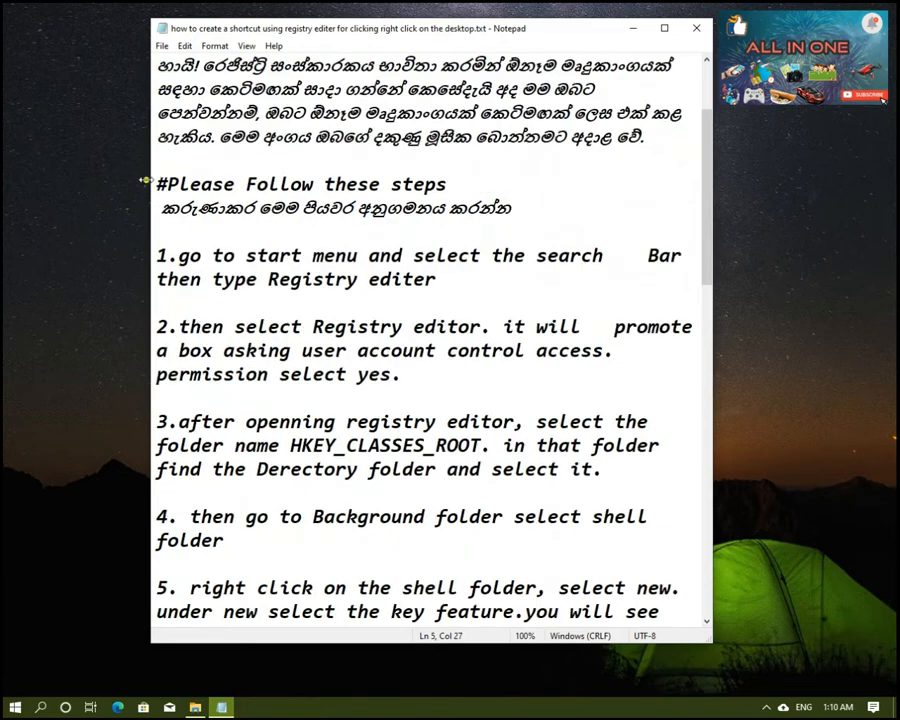
left_click_drag(152, 182, 520, 223)
left_click(576, 213)
left_click_drag(155, 255, 518, 291)
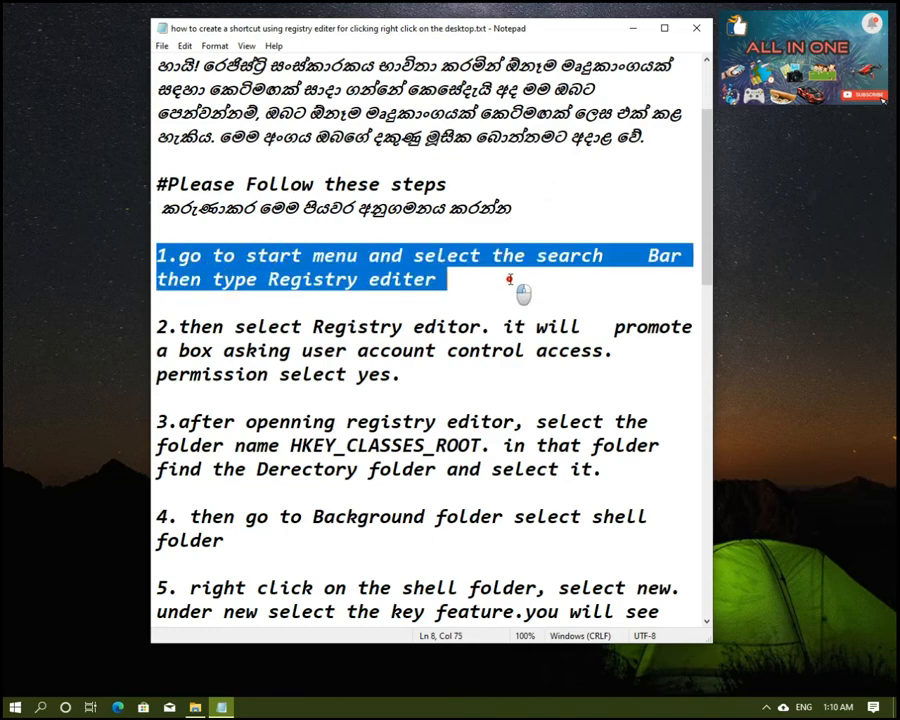
left_click(453, 283)
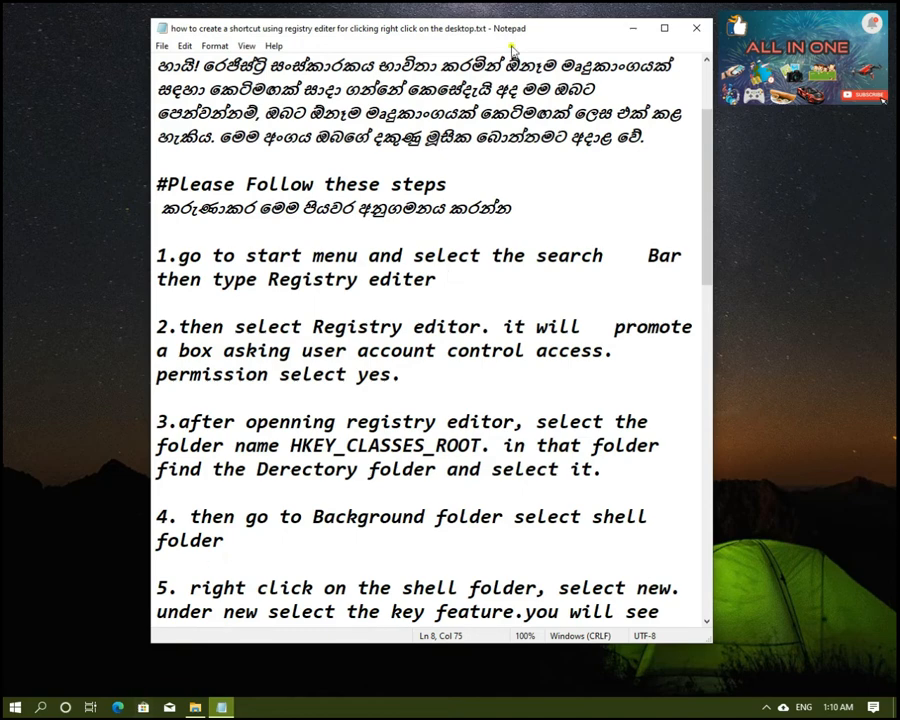
Step: Minimize the notes, search Windows for "reg" and launch Registry Editor
left_click(630, 29)
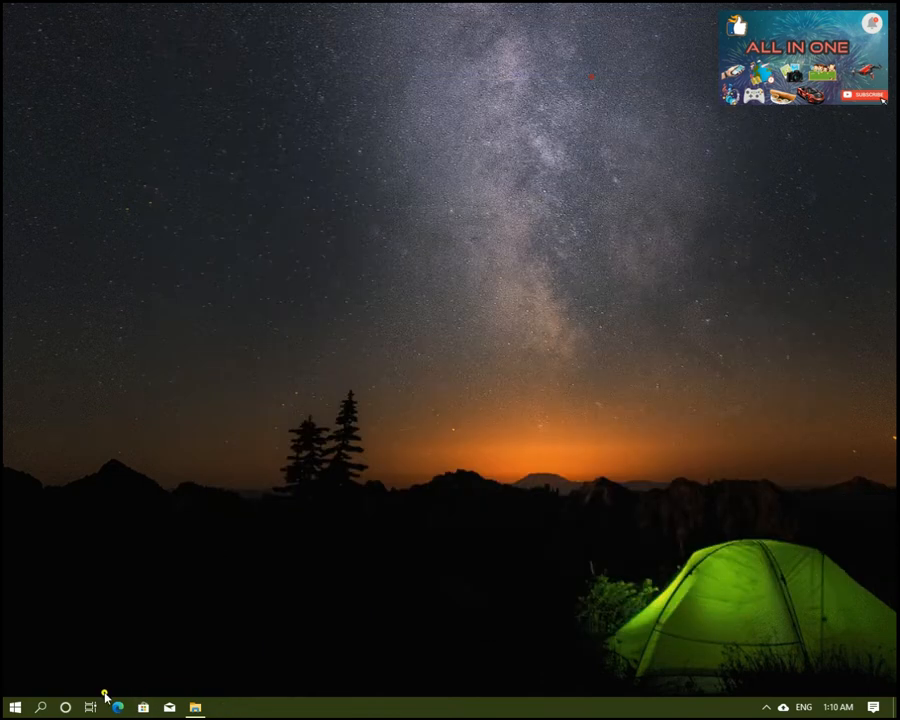
left_click(40, 707)
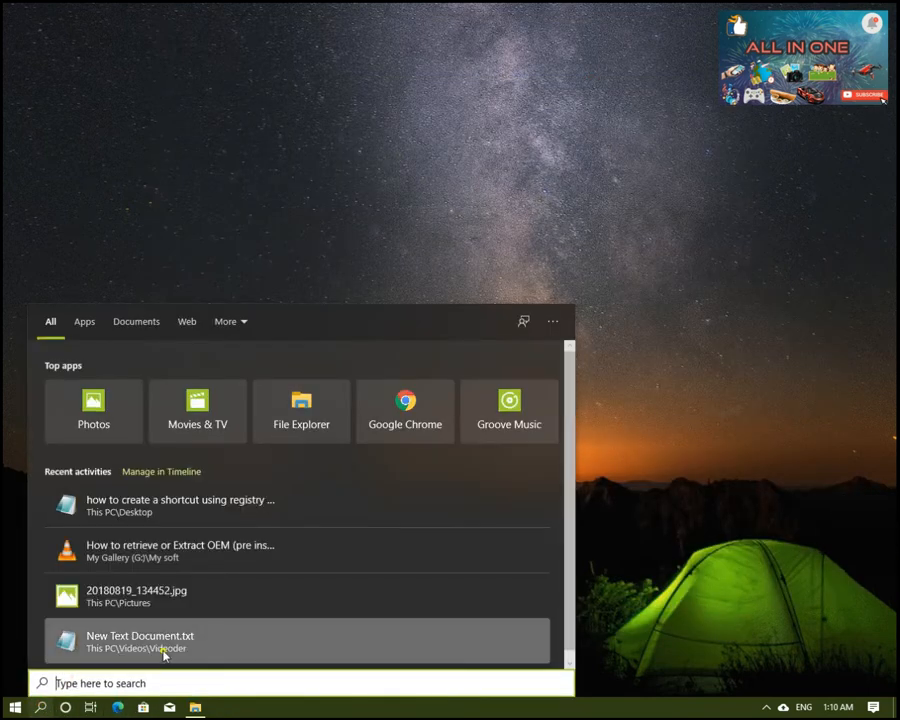
type("reg")
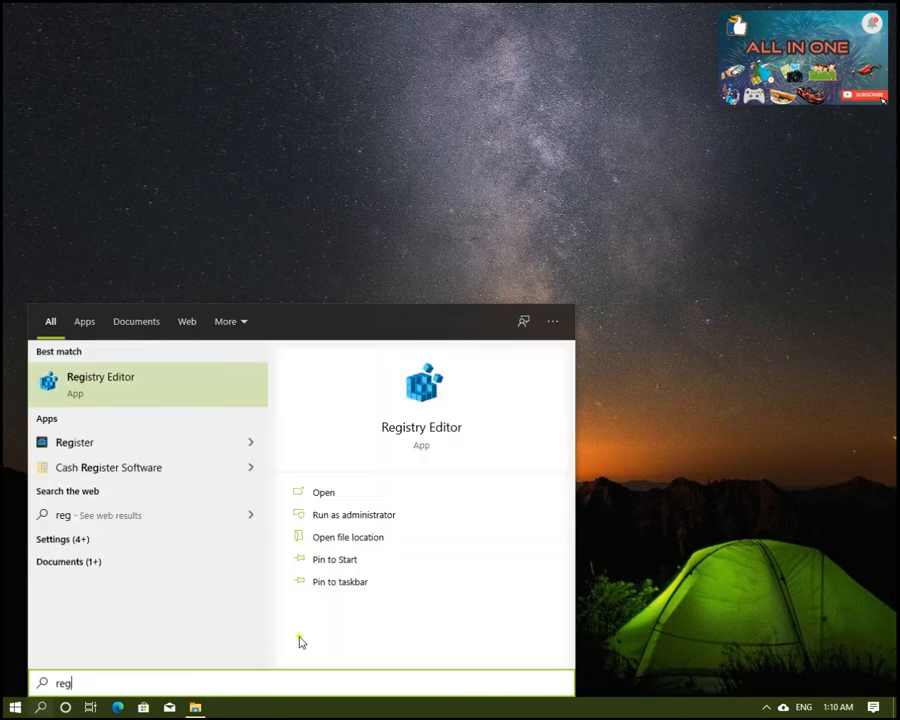
left_click(140, 397)
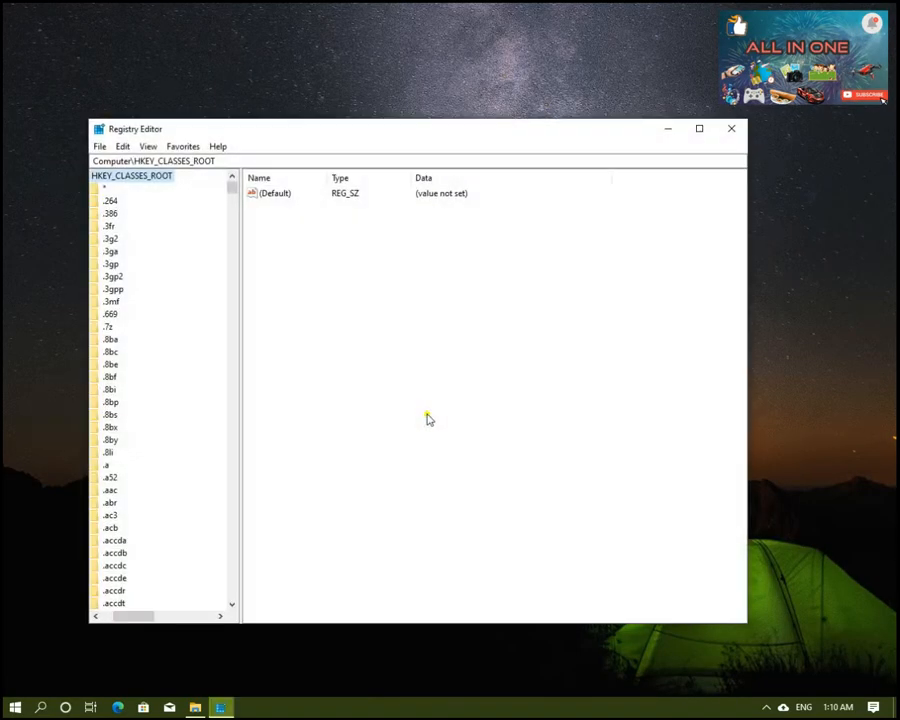
Step: Collapse the HKEY_CLASSES_ROOT branch so the registry tree shows only the root keys, and reposition the window
left_click_drag(133, 617, 38, 573)
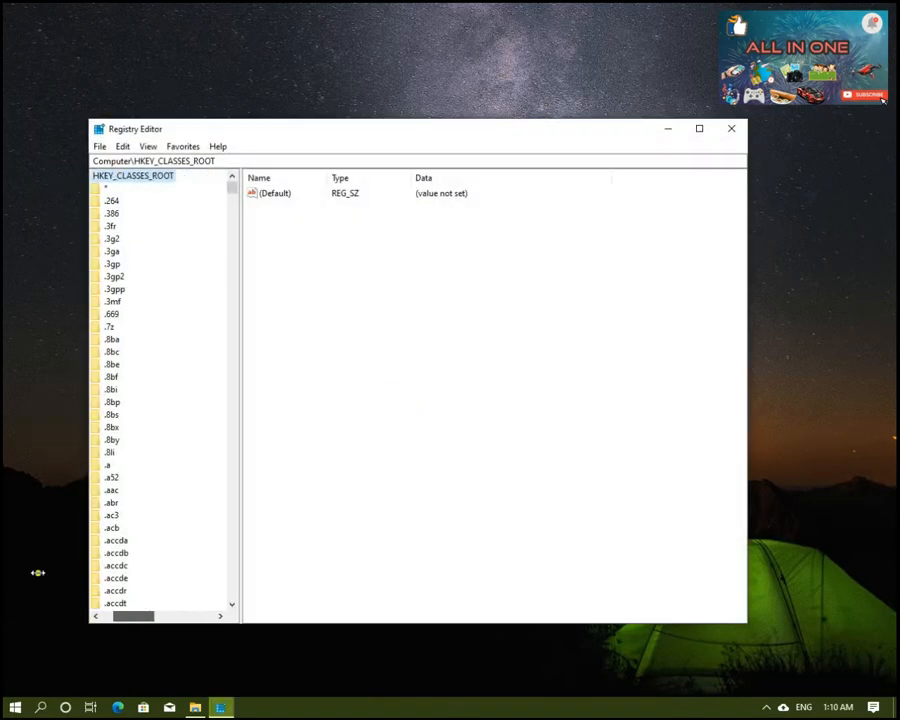
scroll(98, 183, "up", 1)
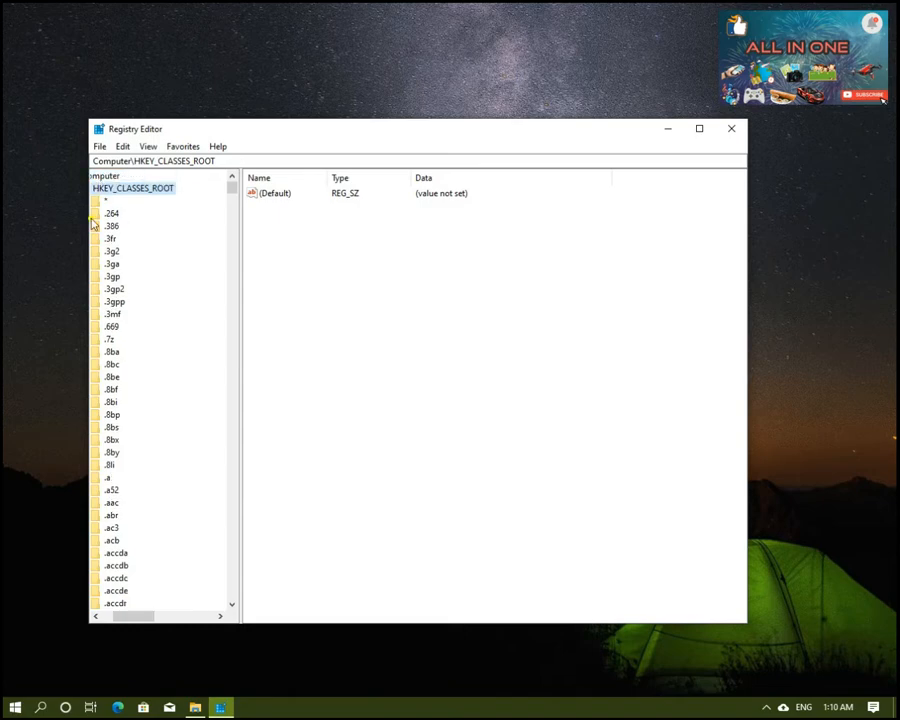
left_click_drag(118, 616, 80, 596)
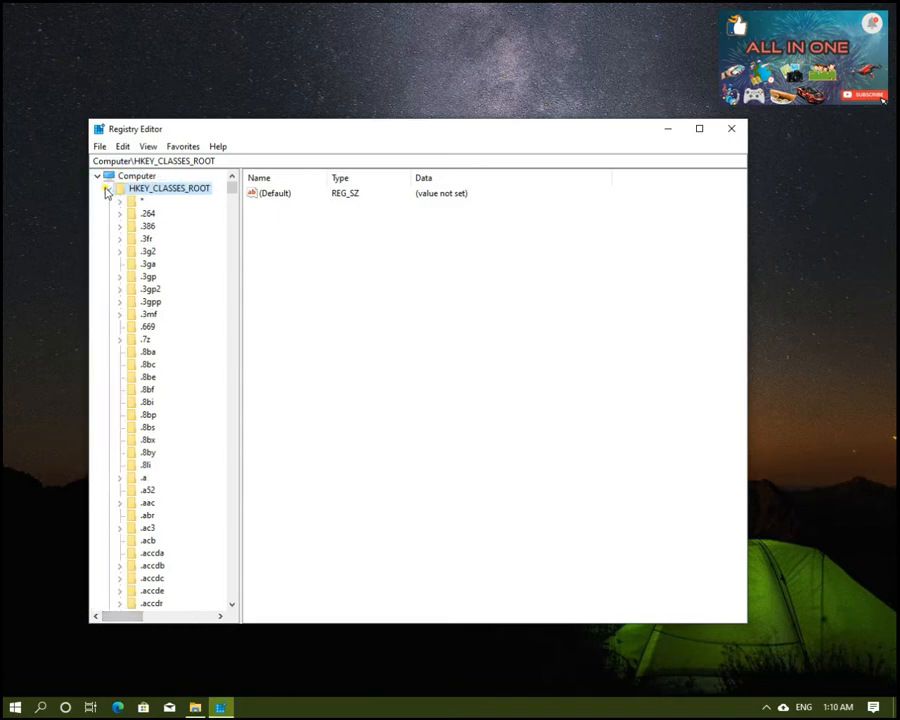
left_click(108, 188)
left_click_drag(387, 130, 361, 158)
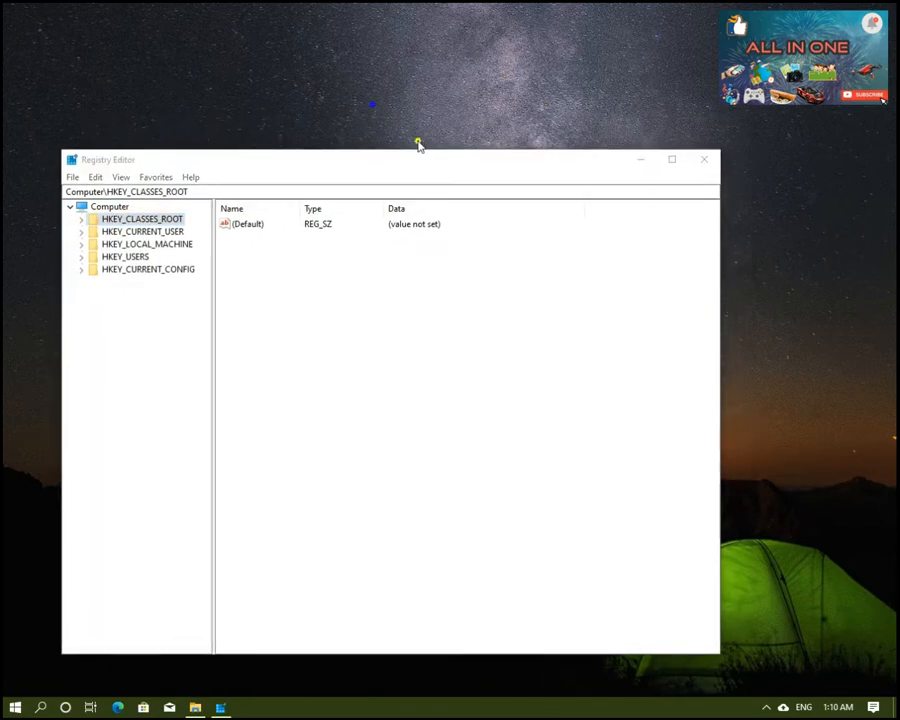
right_click(375, 111)
left_click(430, 146)
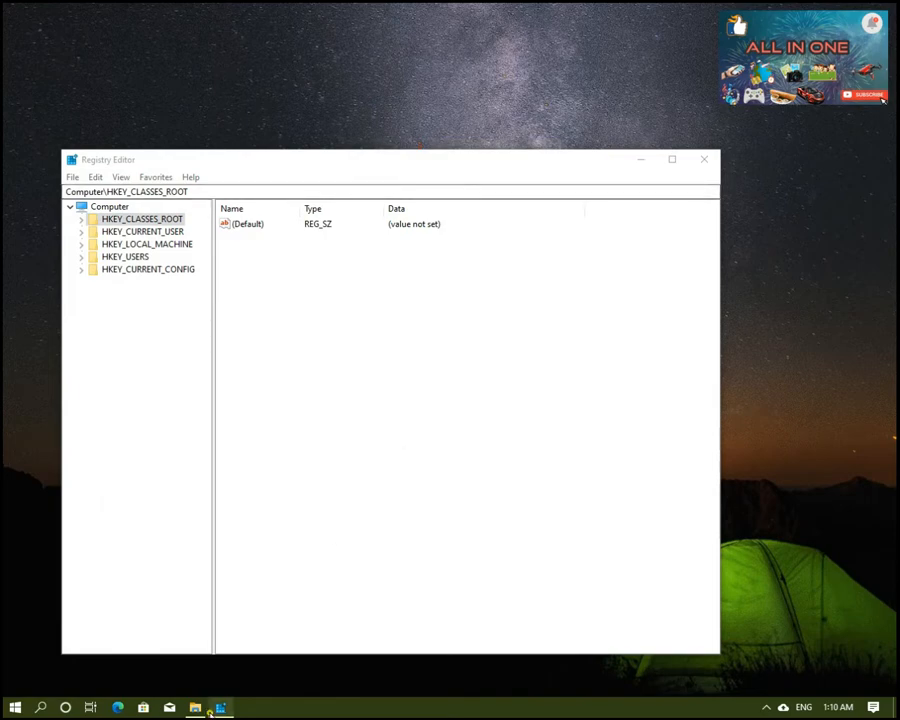
Step: Restore the instruction notes and arrange them side by side with Registry Editor, each filling half the screen
mouse_move(872, 438)
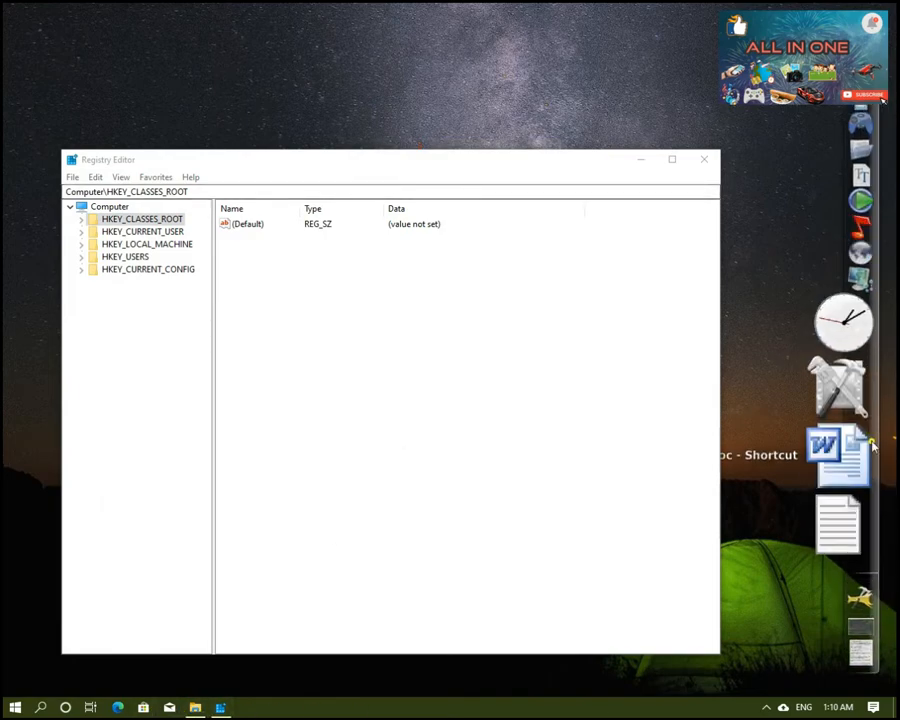
left_click(836, 558)
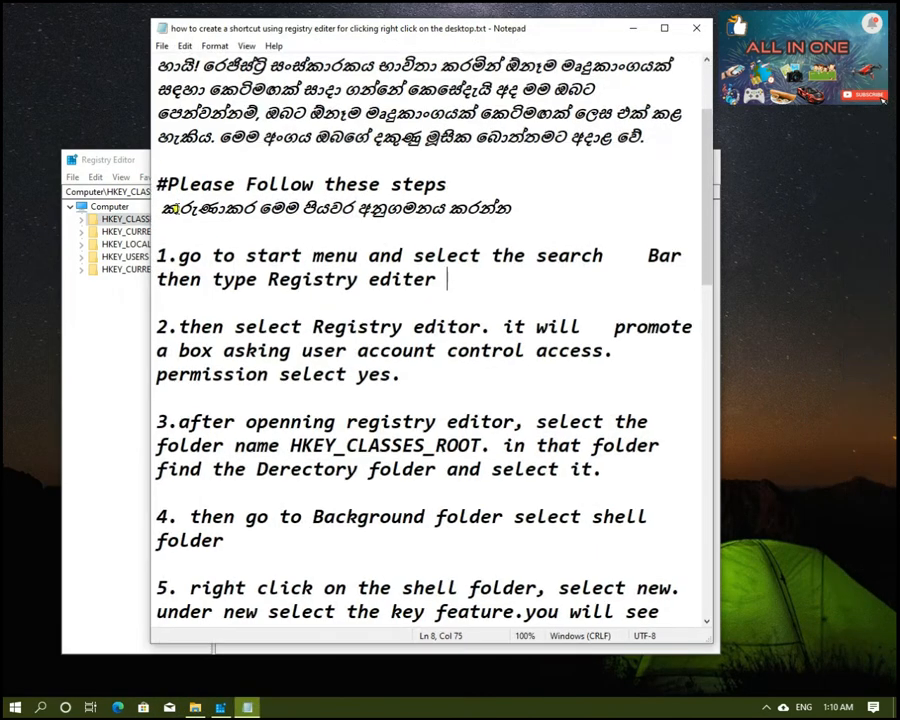
left_click(516, 213)
scroll(327, 330, "down", 1)
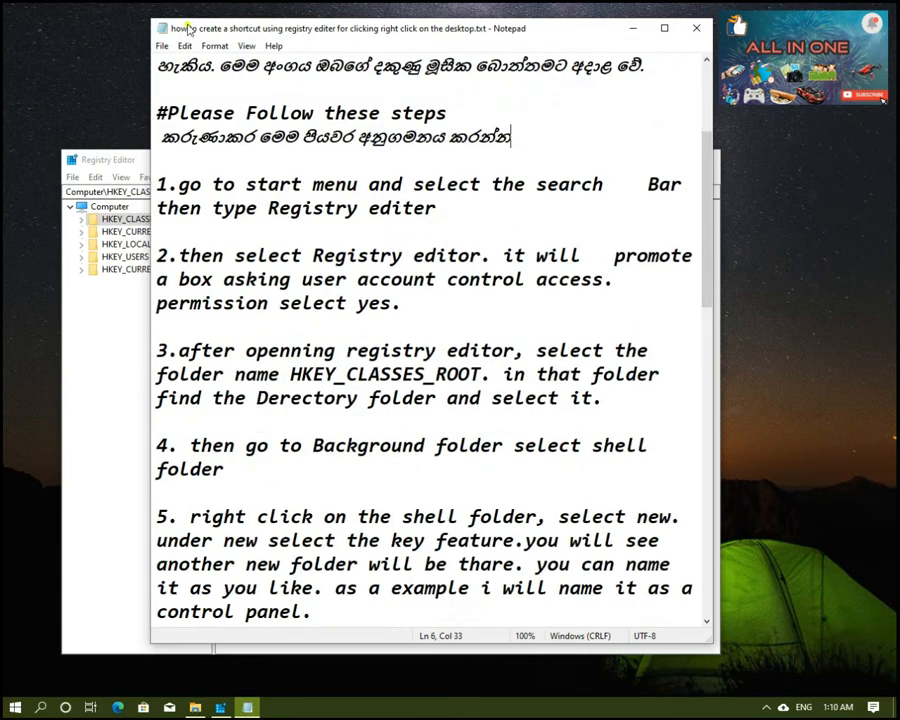
left_click_drag(220, 30, 899, 60)
left_click_drag(327, 160, 5, 155)
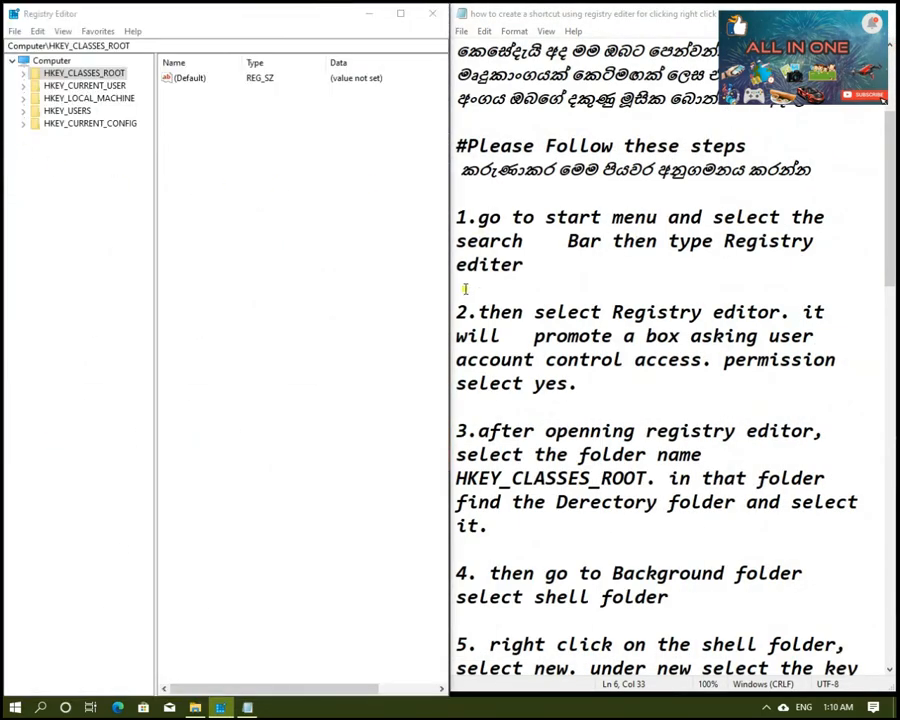
Step: Read instructions 2 and 3 in the notes, covering the account control prompt and the HKEY_CLASSES_ROOT folder
left_click_drag(456, 316, 686, 390)
left_click(686, 390)
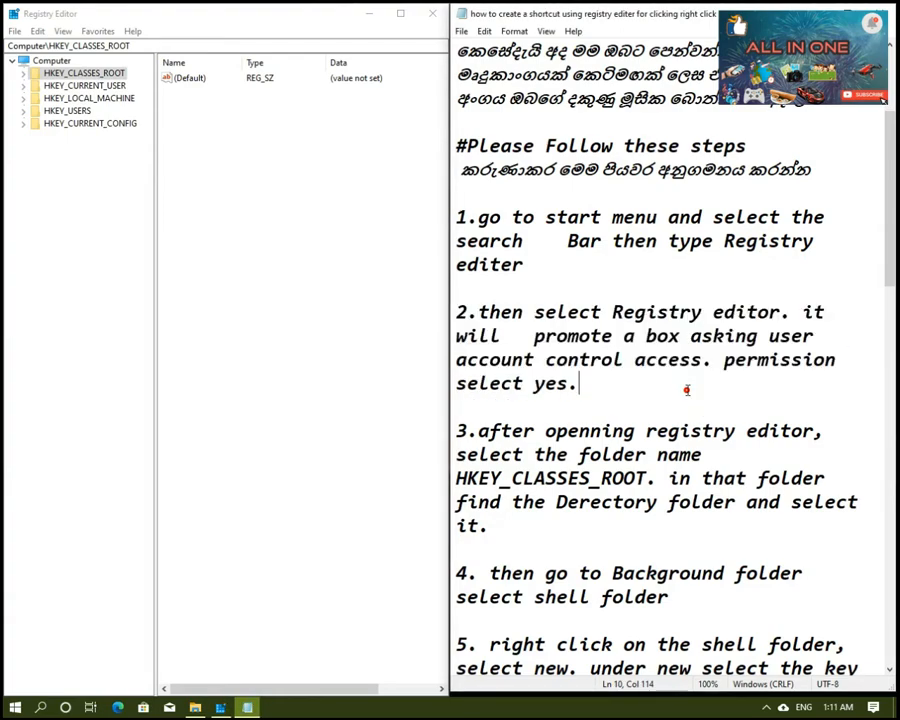
left_click_drag(461, 316, 695, 396)
left_click(683, 388)
left_click(641, 404)
left_click_drag(457, 432, 668, 502)
left_click(603, 432)
left_click_drag(457, 431, 862, 526)
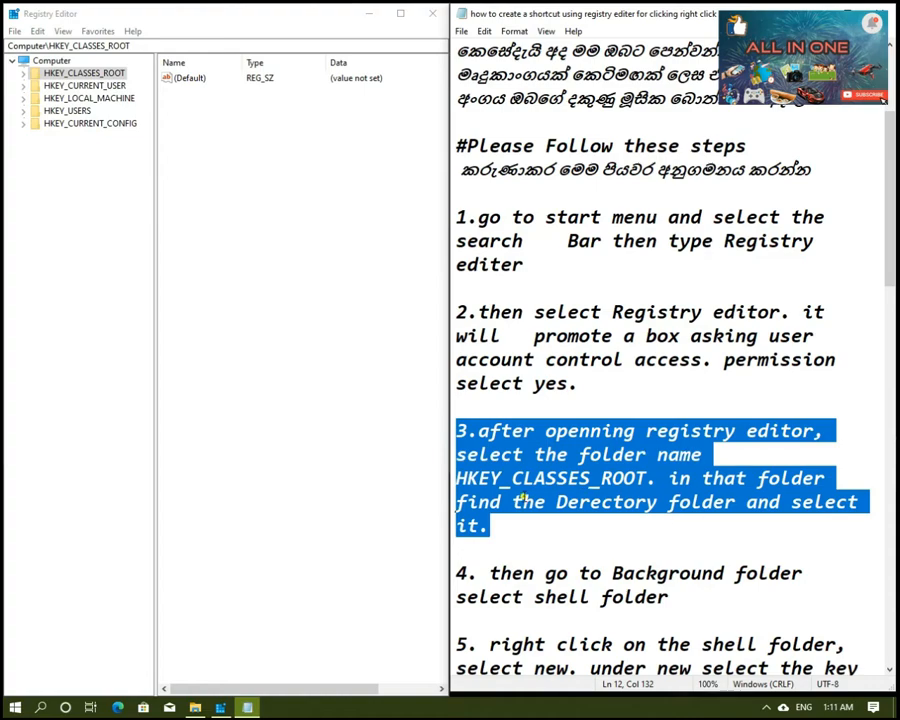
Step: Expand HKEY_CLASSES_ROOT in Registry Editor and select its Directory key
left_click(31, 77)
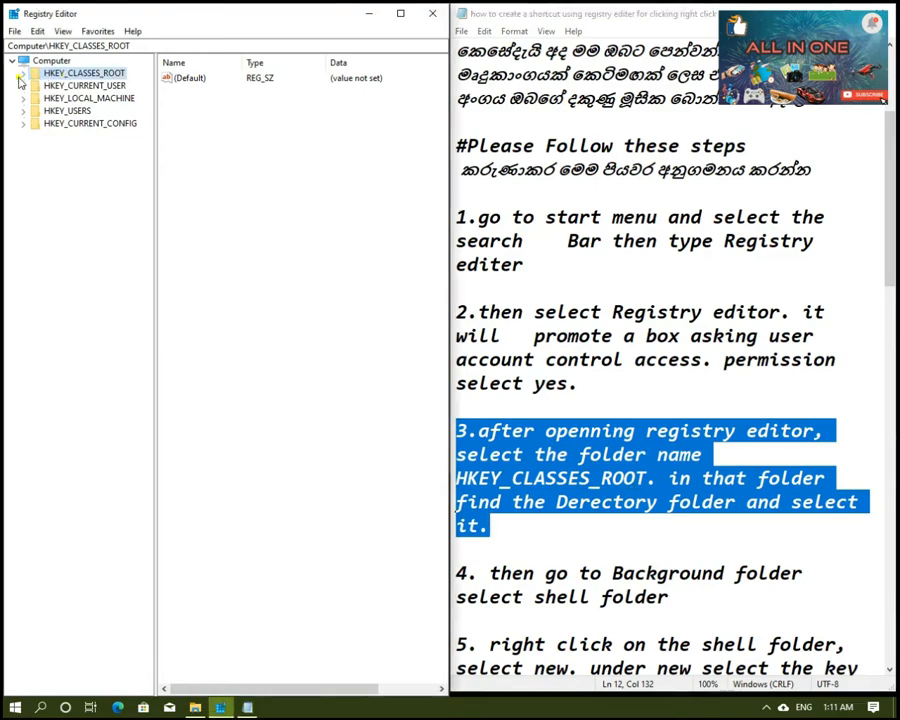
left_click(21, 75)
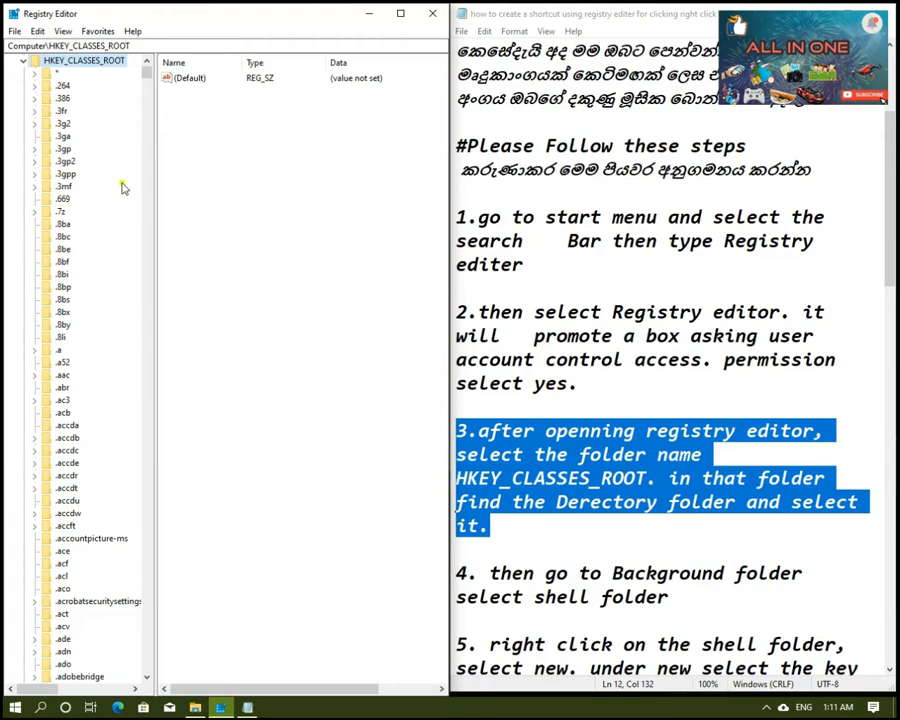
left_click_drag(146, 76, 146, 243)
scroll(82, 343, "down", 5)
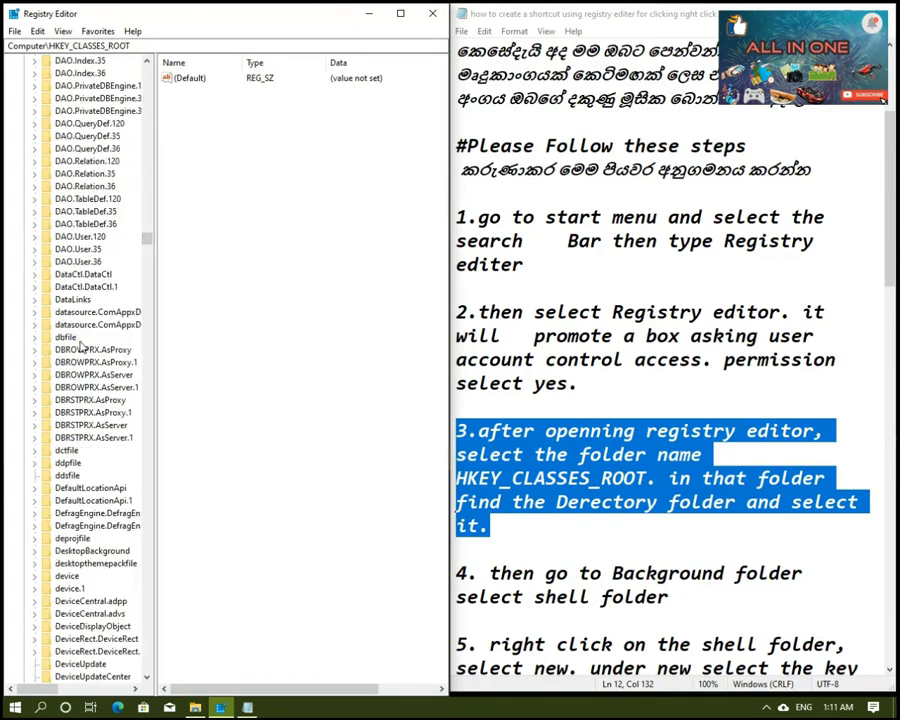
scroll(82, 343, "down", 8)
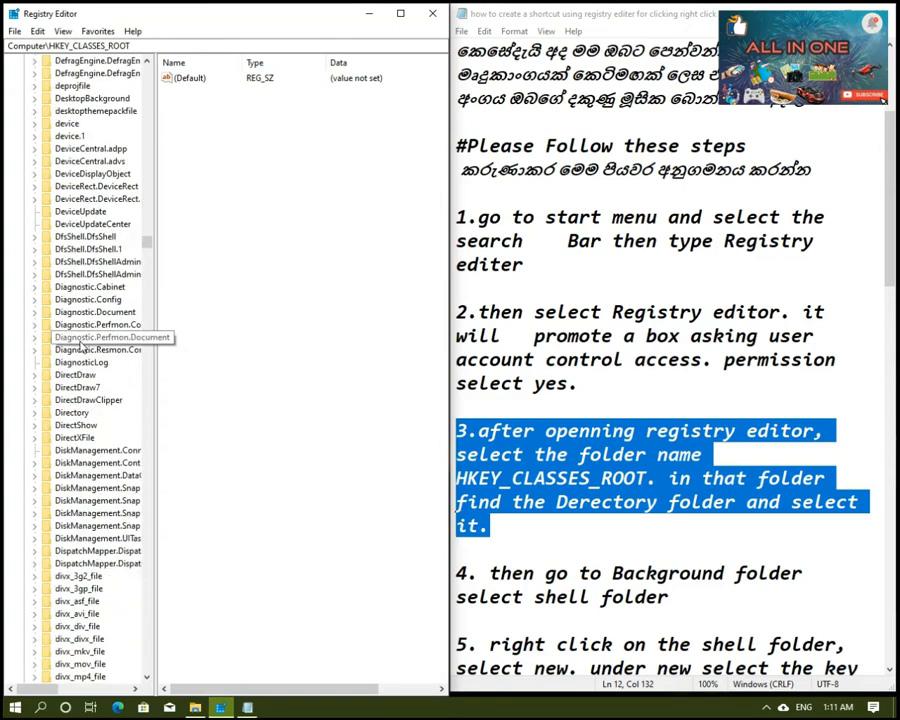
left_click(66, 412)
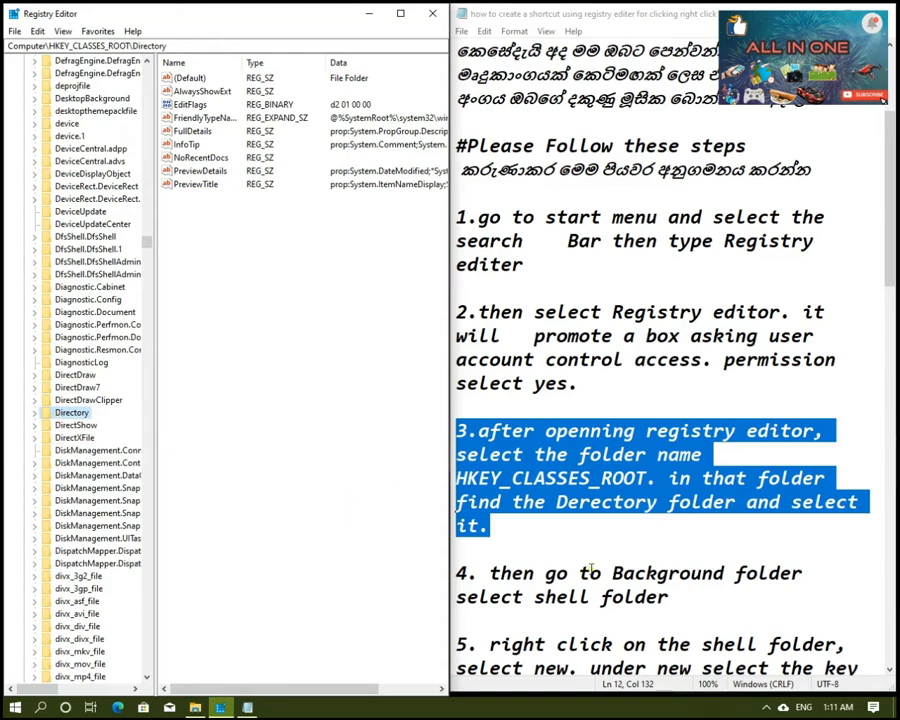
Step: Following instruction 4, expand Directory and its Background key, and select the shell key under Background
scroll(592, 568, "down", 1)
left_click_drag(490, 502, 812, 524)
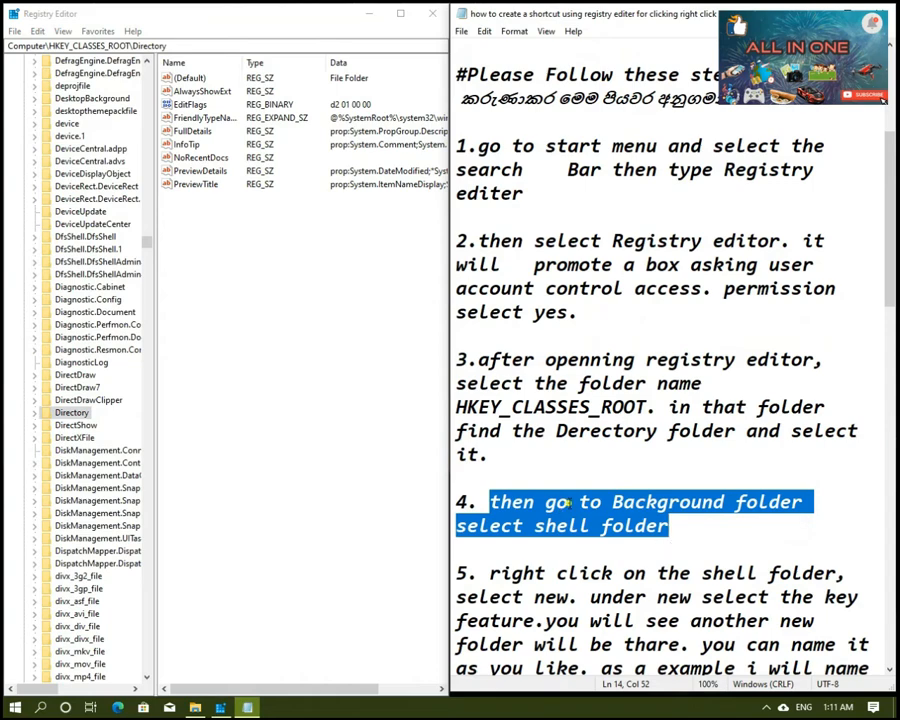
left_click(34, 412)
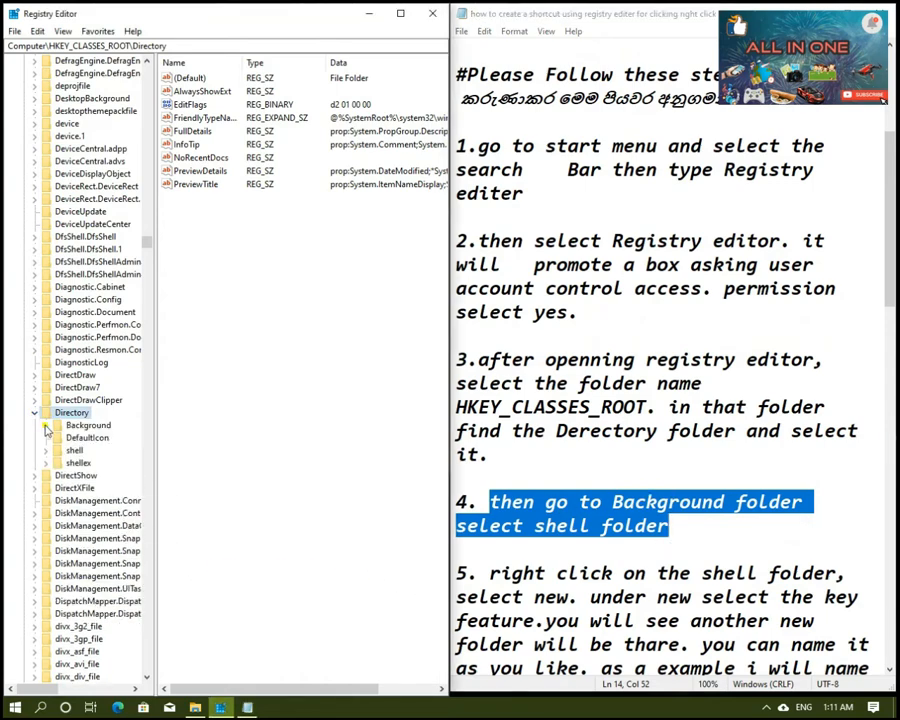
left_click(50, 425)
left_click(45, 425)
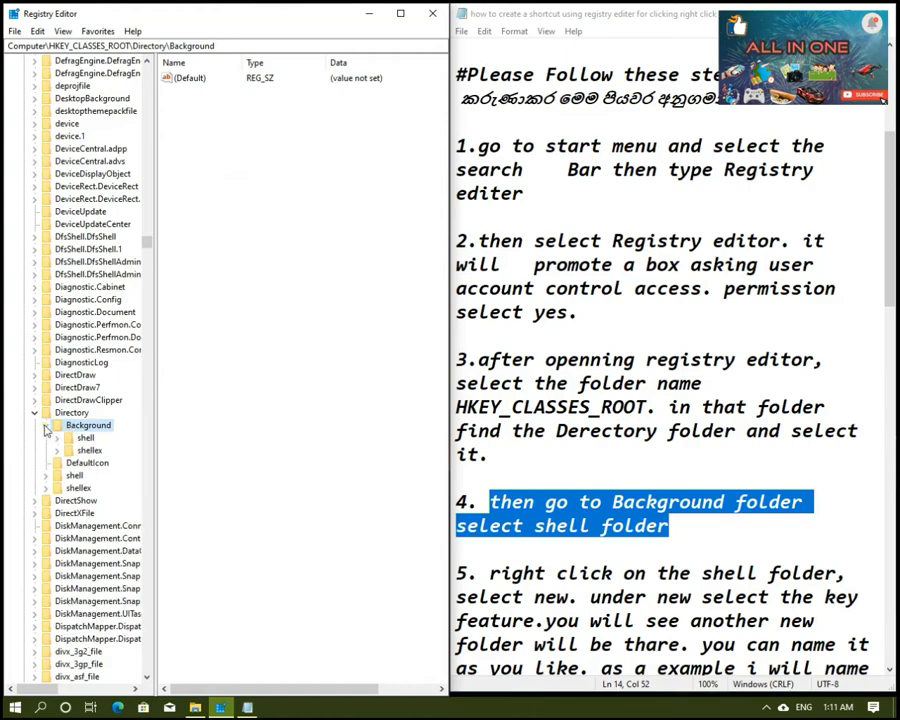
left_click(85, 437)
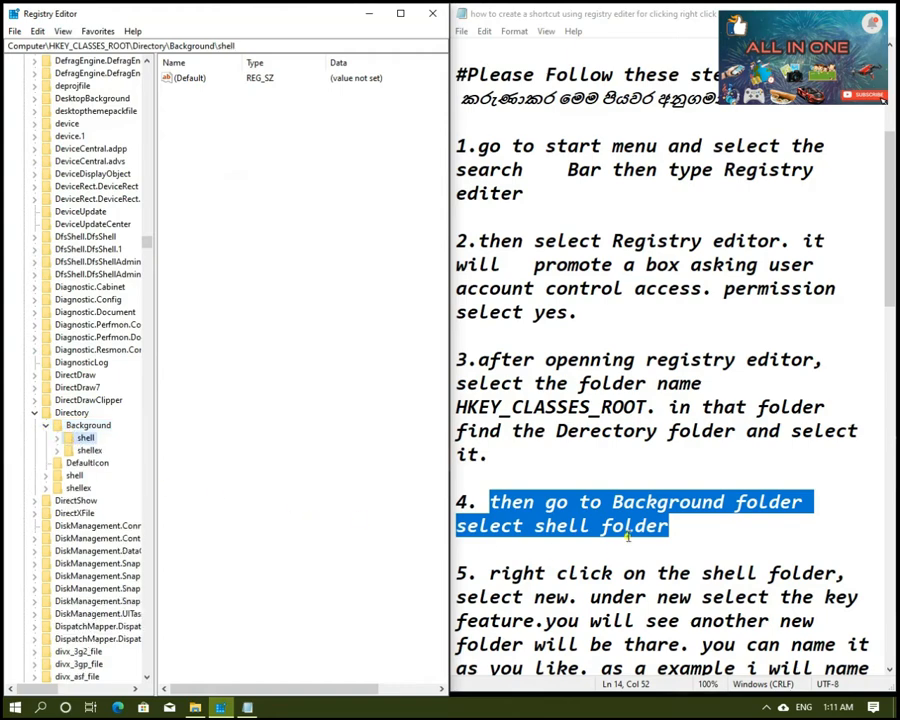
Step: Following instruction 5 in the notes, create a key named "control panal" under the Background shell key
scroll(606, 545, "down", 4)
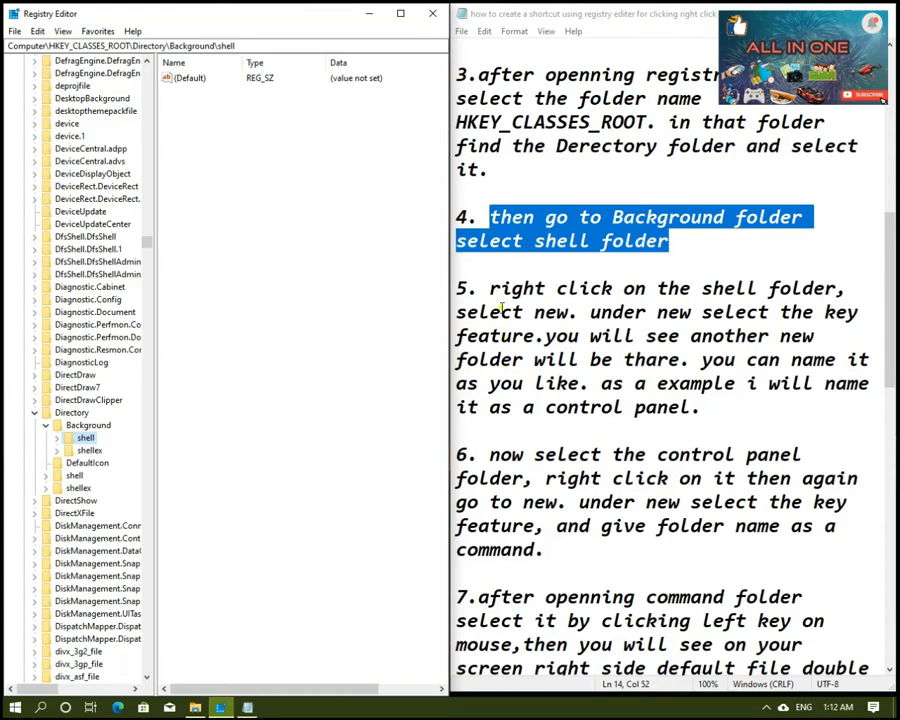
left_click_drag(487, 288, 780, 300)
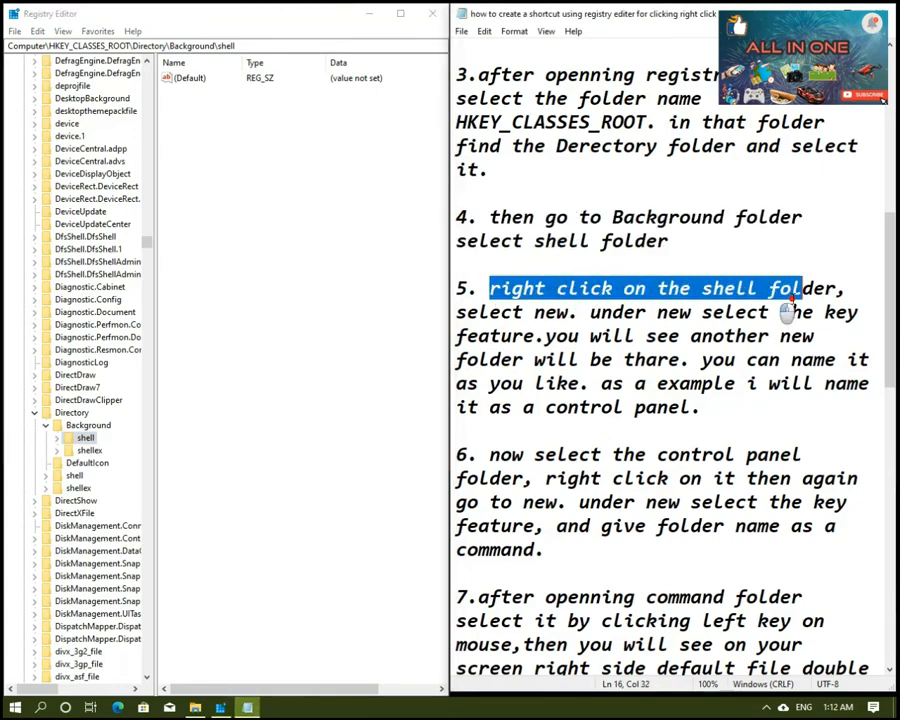
left_click_drag(856, 304, 836, 294)
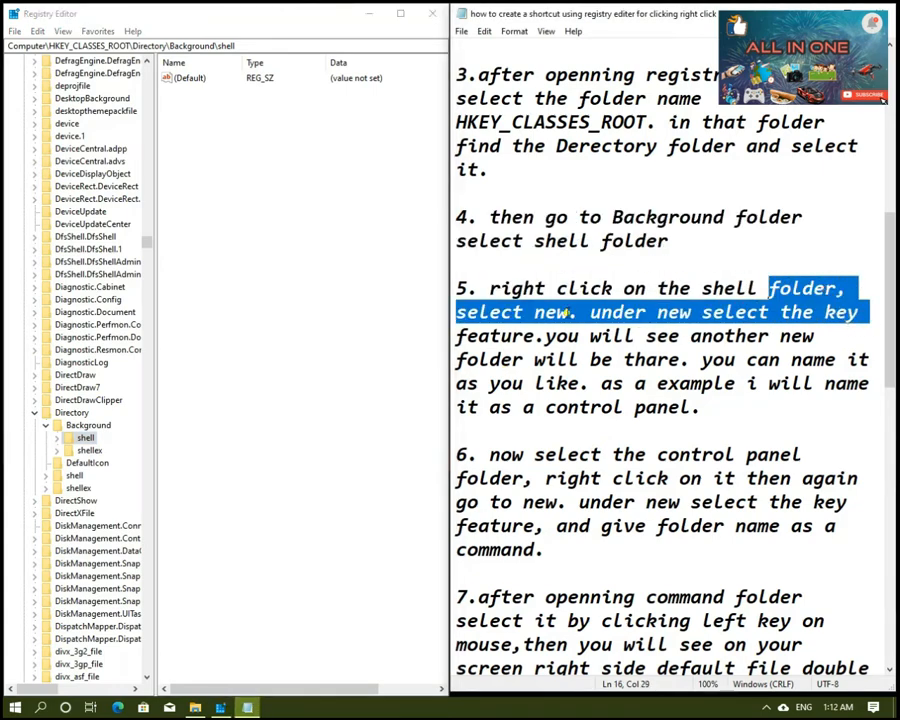
left_click_drag(488, 289, 623, 426)
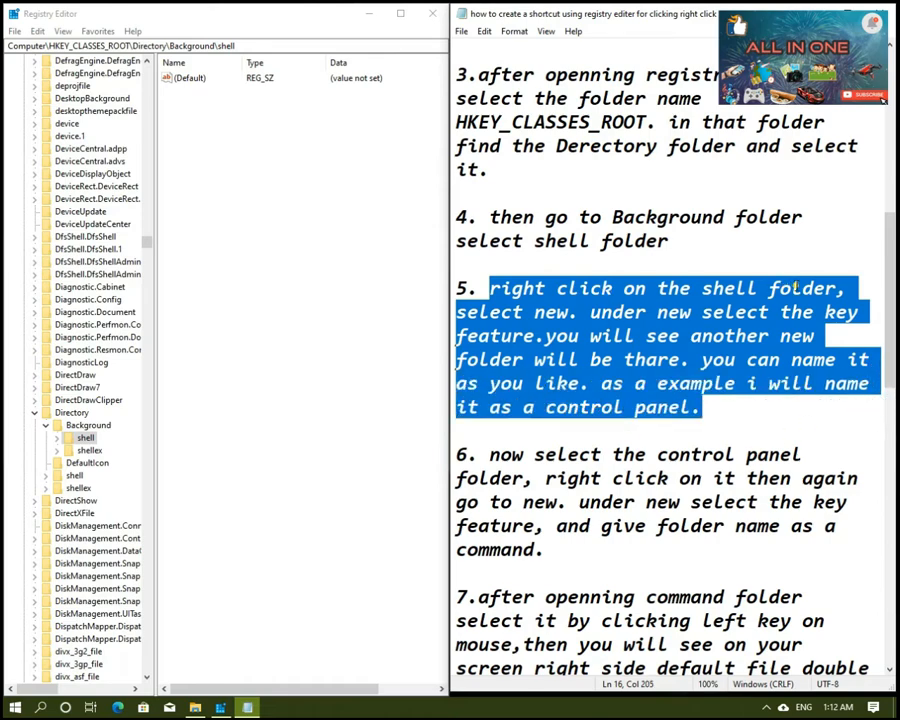
right_click(84, 439)
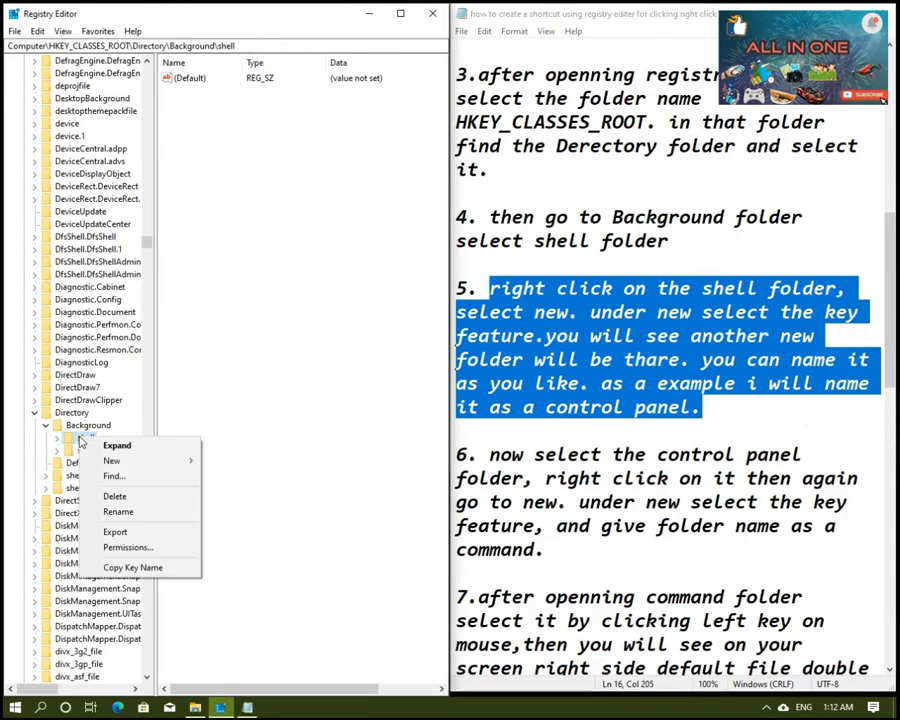
mouse_move(115, 460)
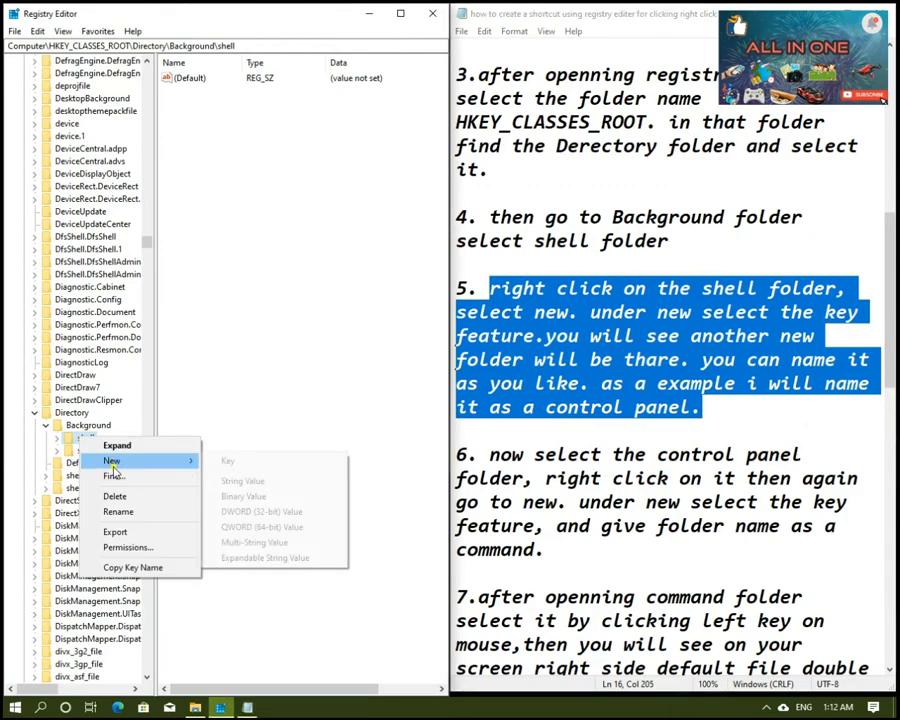
left_click(254, 466)
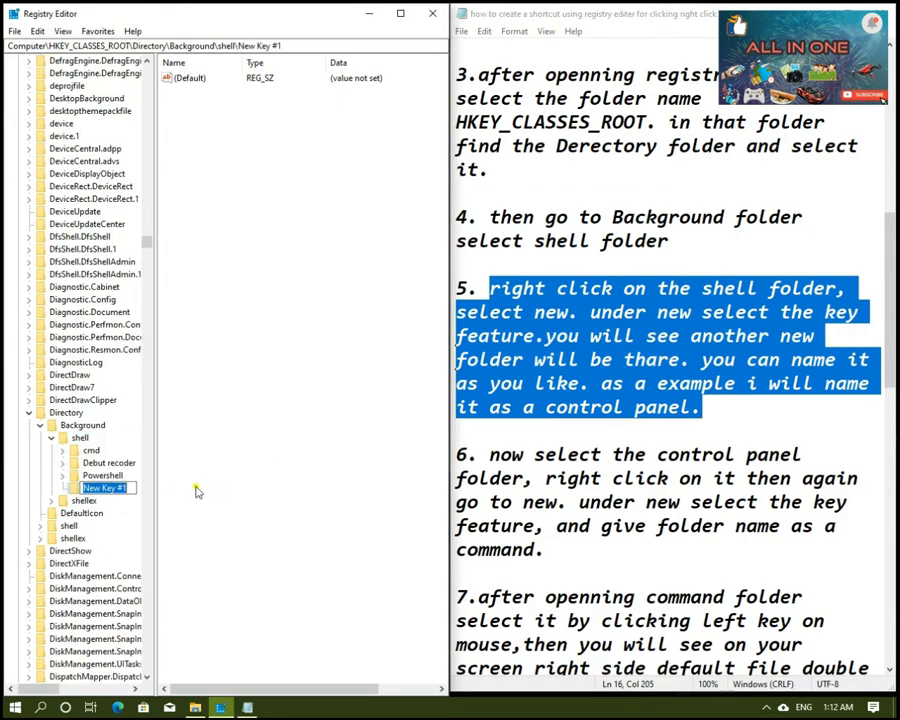
key("BackSpace")
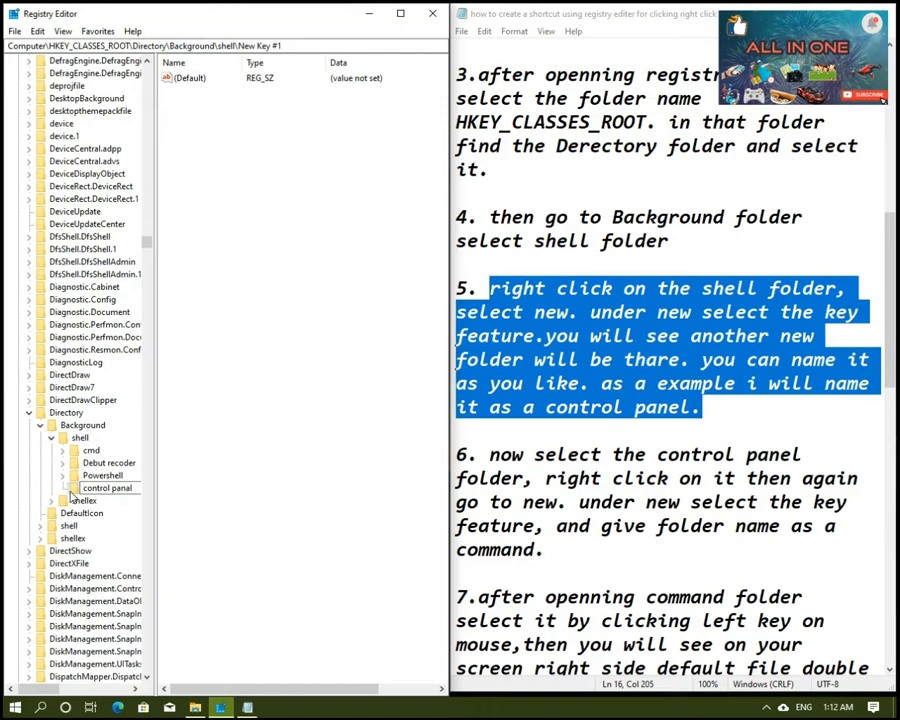
key("Return")
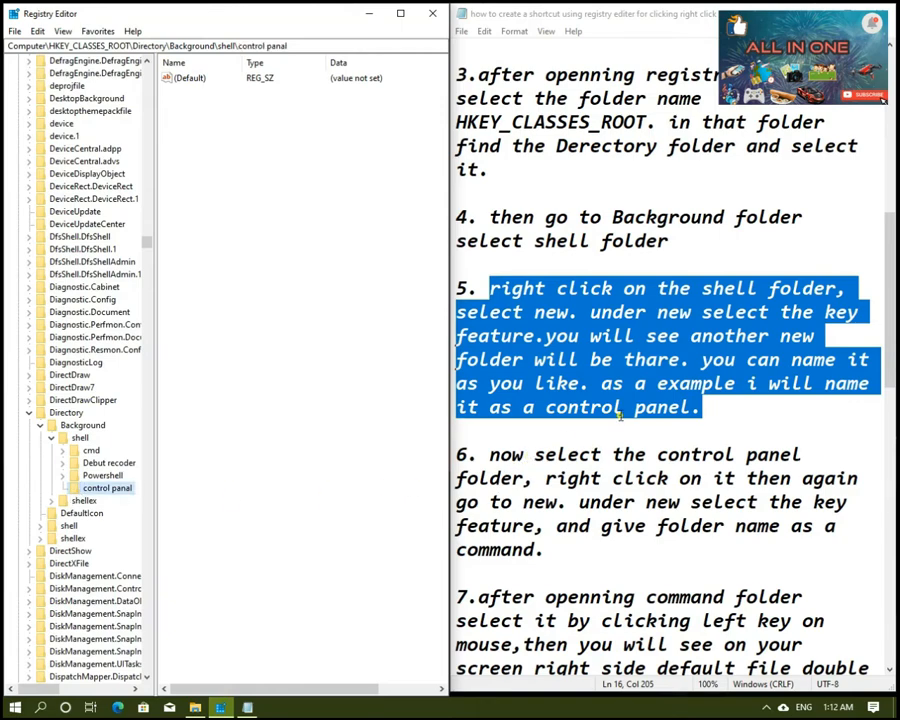
Step: Following instruction 6 in the notes, create a key named "command" under the control panal key
scroll(620, 417, "down", 2)
left_click_drag(489, 312, 770, 336)
left_click(814, 360)
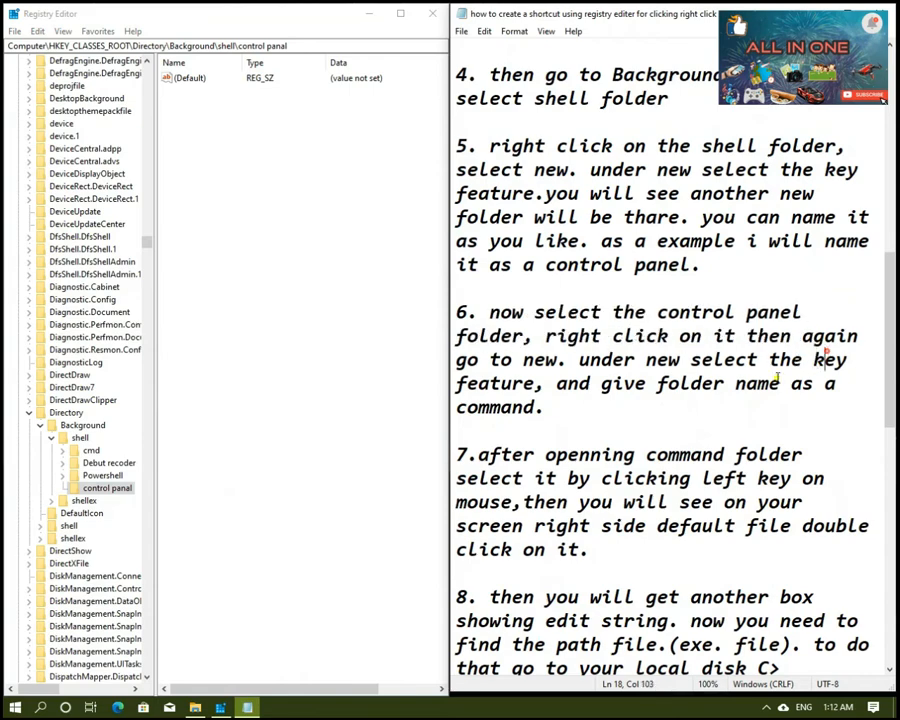
left_click_drag(489, 312, 840, 398)
left_click(836, 398)
left_click(88, 490)
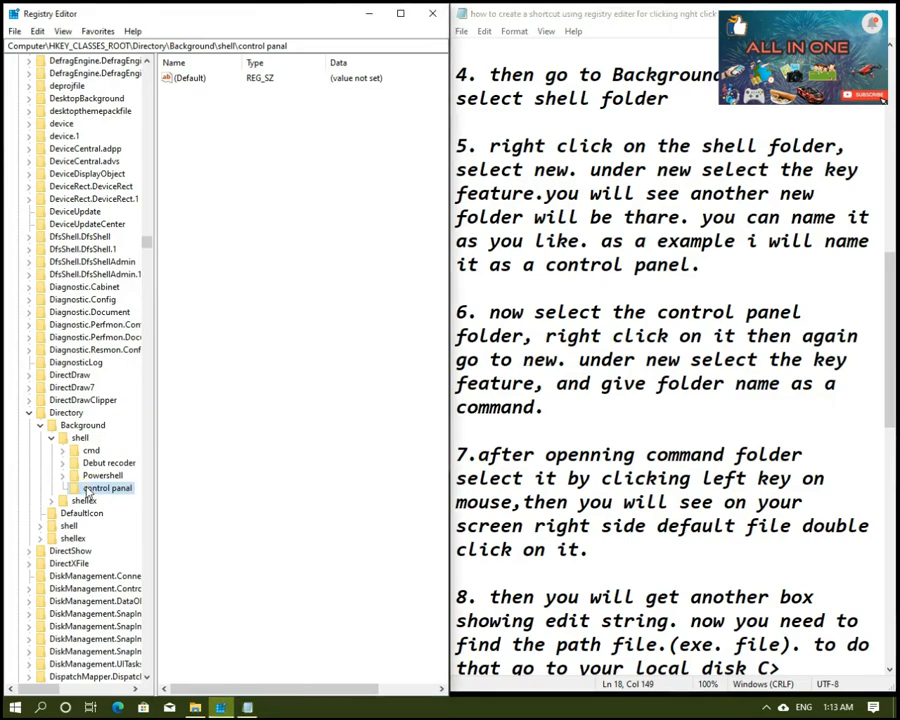
right_click(88, 490)
mouse_move(118, 512)
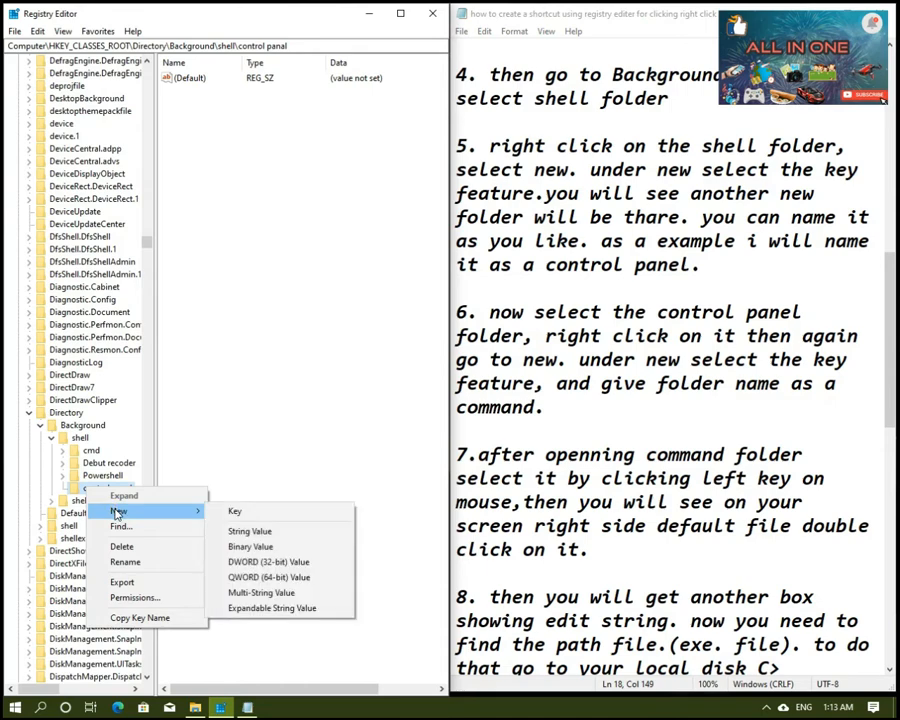
left_click(246, 514)
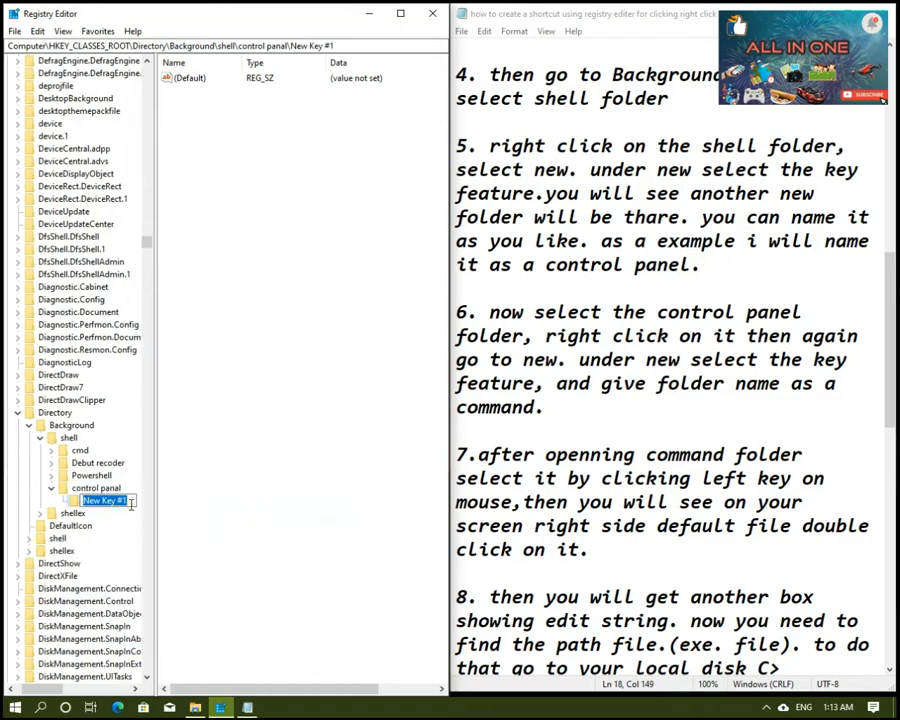
key("BackSpace")
type("command")
key("Return")
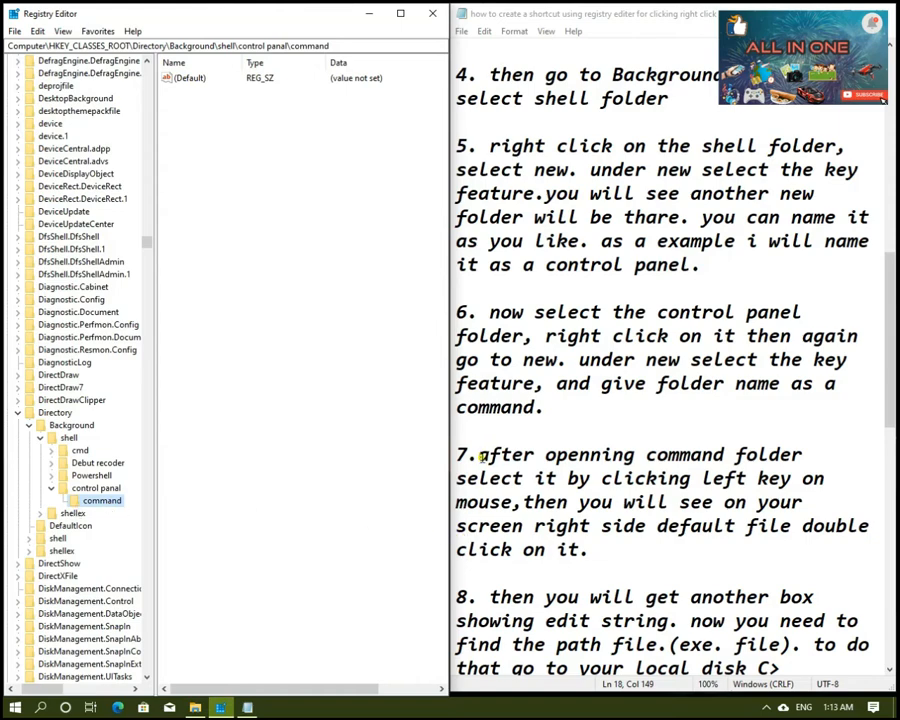
Step: Following instruction 7 in the notes, open the command key's (Default) value for editing
left_click_drag(480, 457, 810, 484)
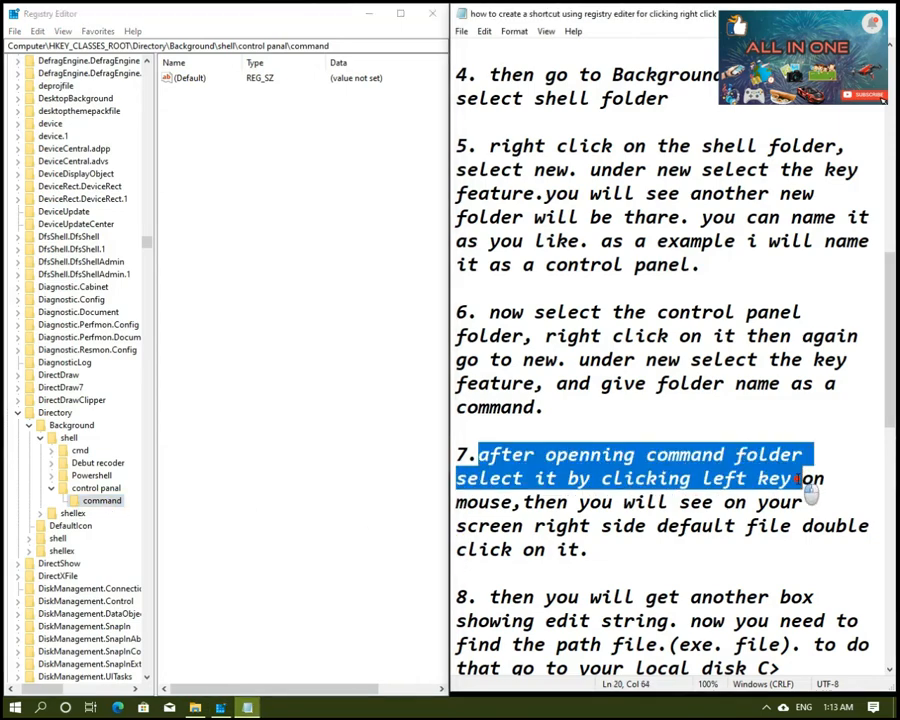
left_click(806, 479)
left_click(481, 457)
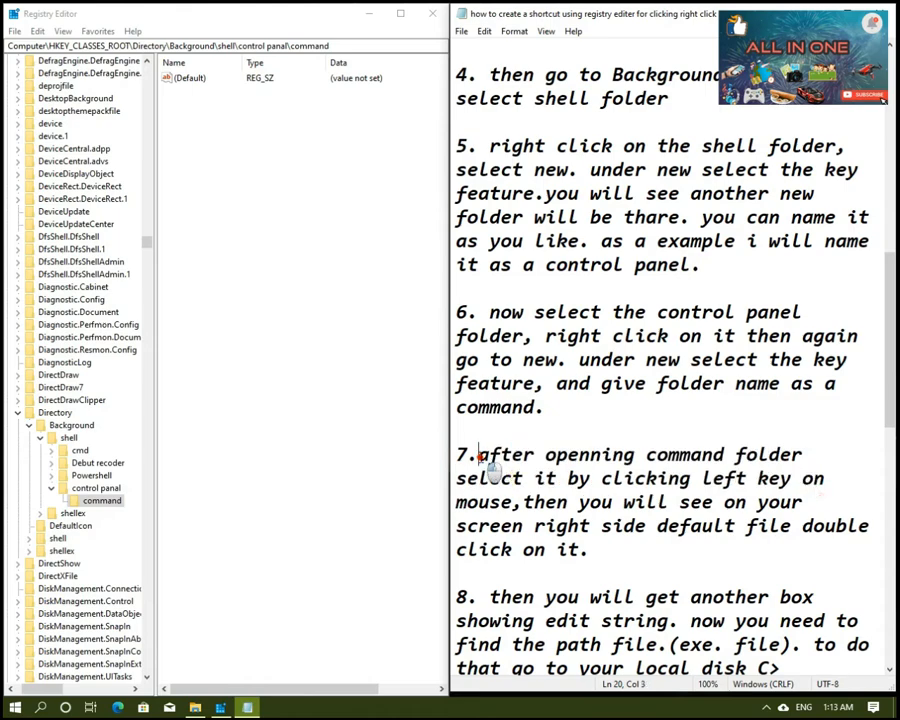
left_click_drag(481, 457, 860, 541)
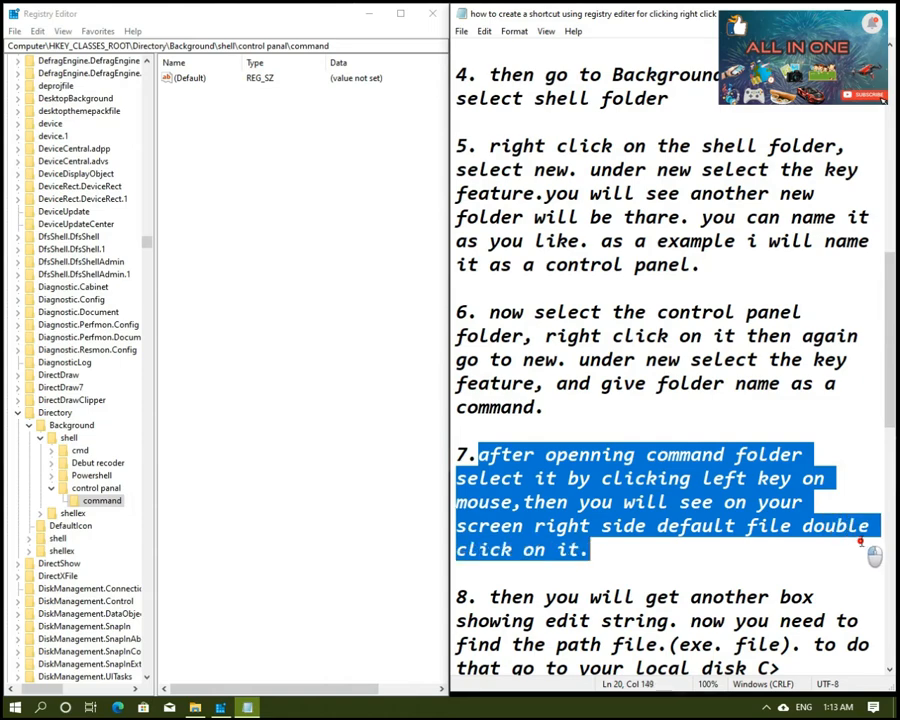
left_click(101, 502)
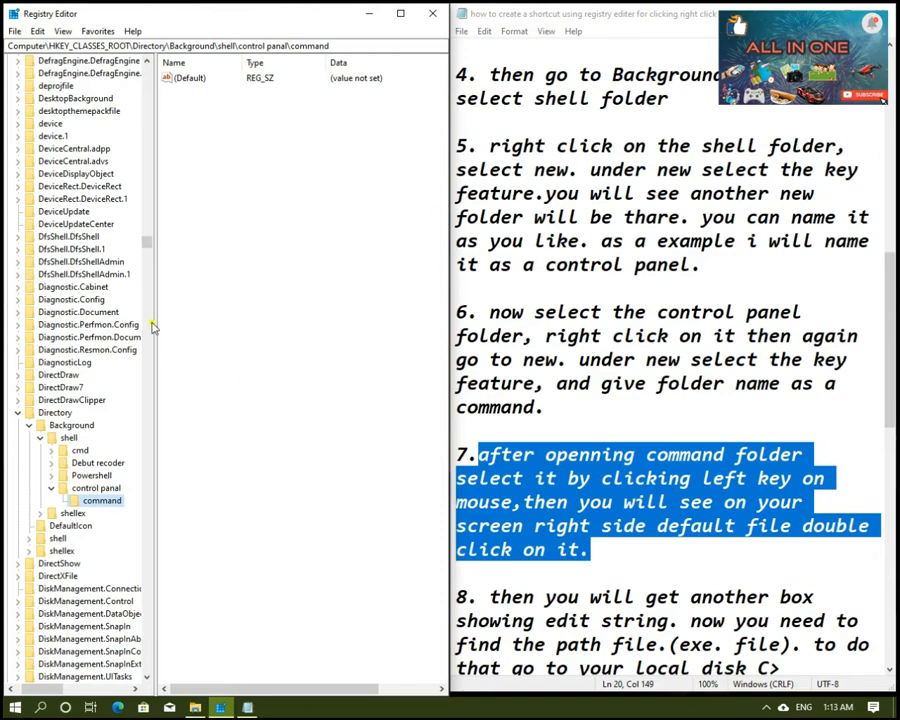
left_click(182, 80)
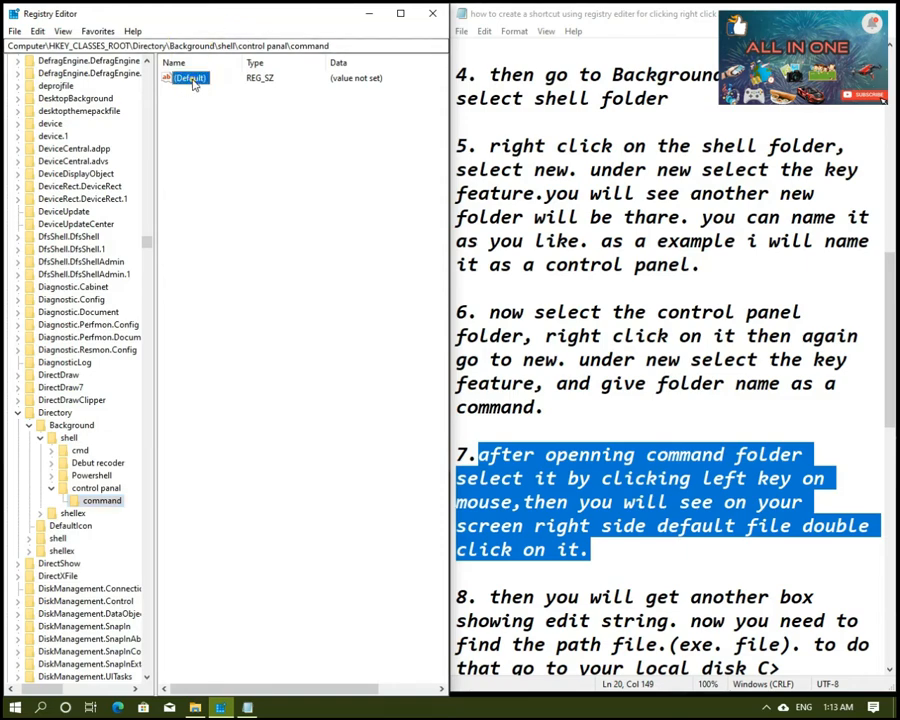
double_click(185, 86)
left_click_drag(176, 82, 296, 240)
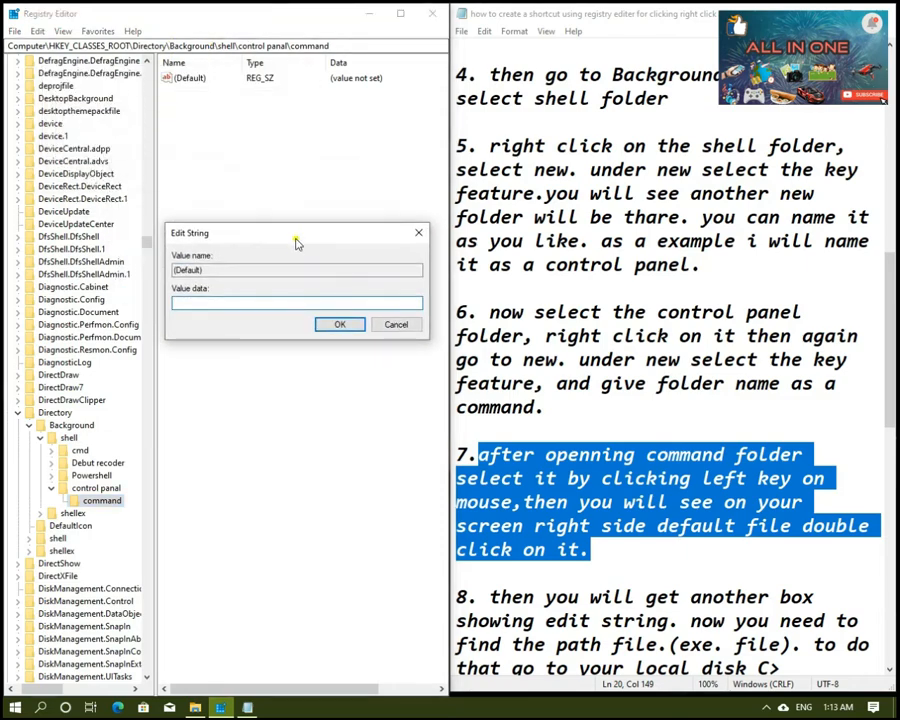
Step: Read instruction 8 in the notes on locating the exe file's path, and return to the empty value data of the (Default) string
left_click(646, 573)
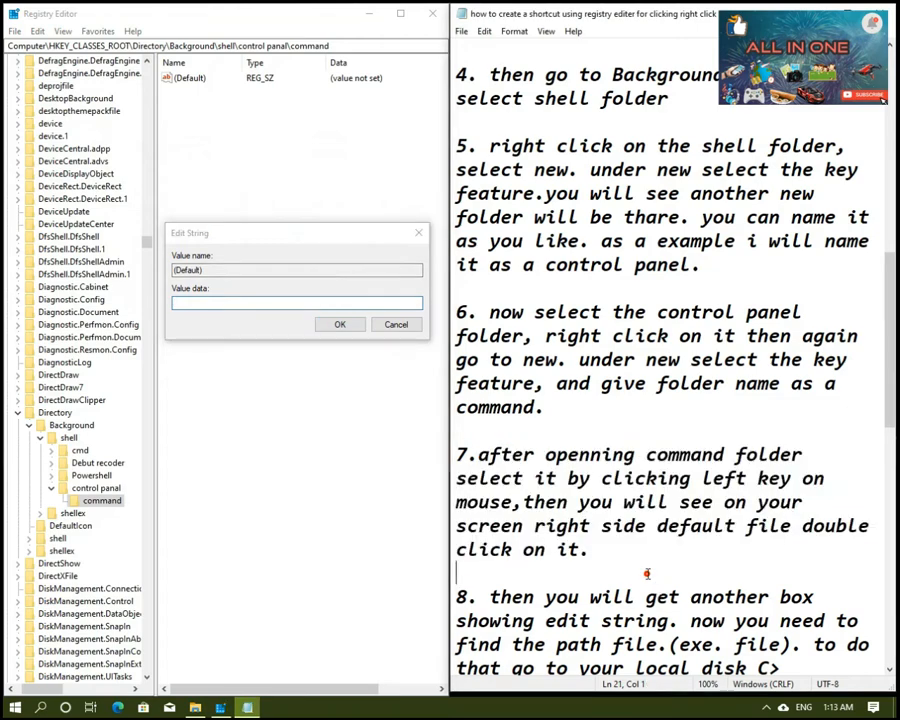
scroll(648, 573, "down", 3)
scroll(592, 385, "down", 1)
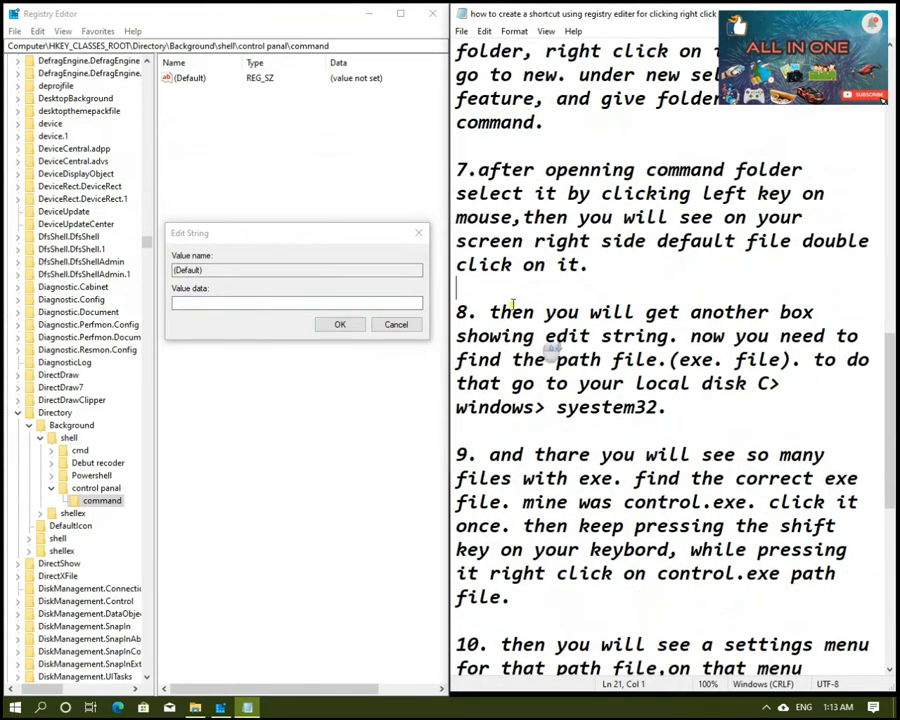
left_click_drag(486, 314, 795, 412)
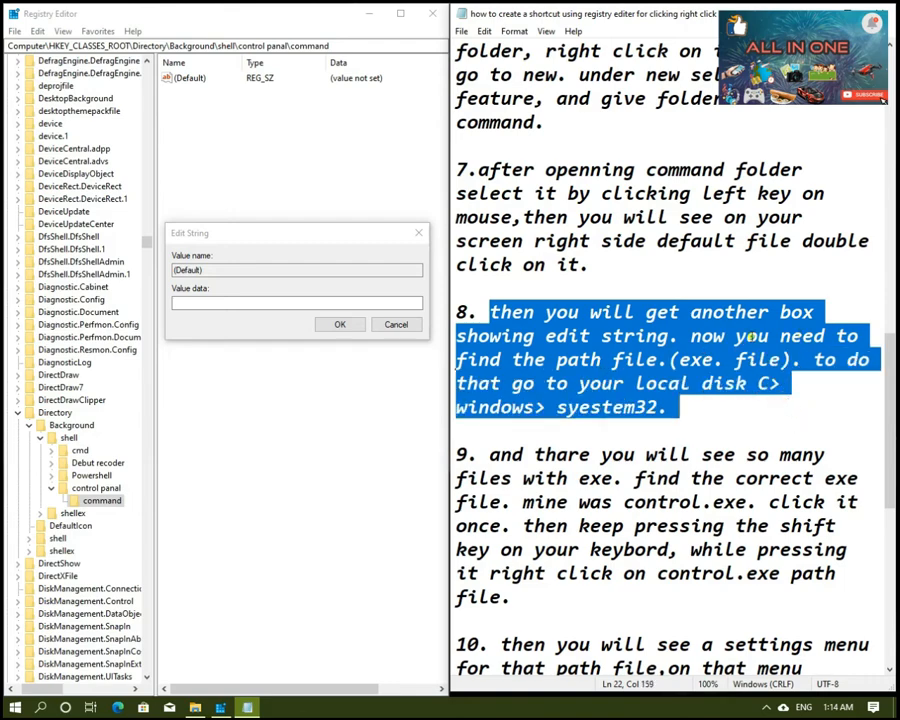
left_click(253, 304)
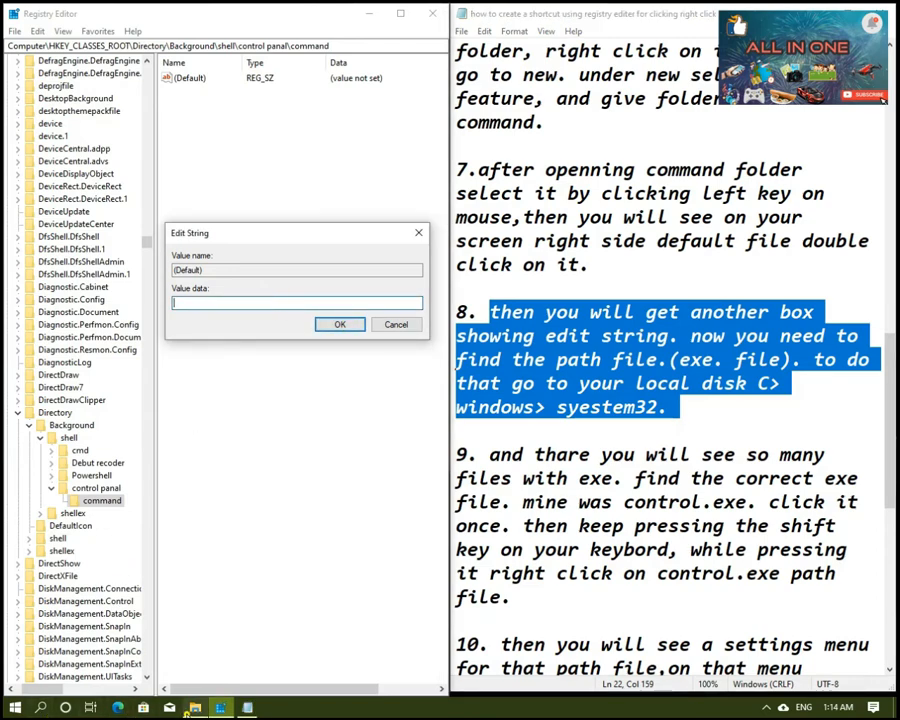
Step: Switch to File Explorer and open the System32 folder inside Windows on Local Disk (C:)
left_click(194, 708)
left_click(217, 150)
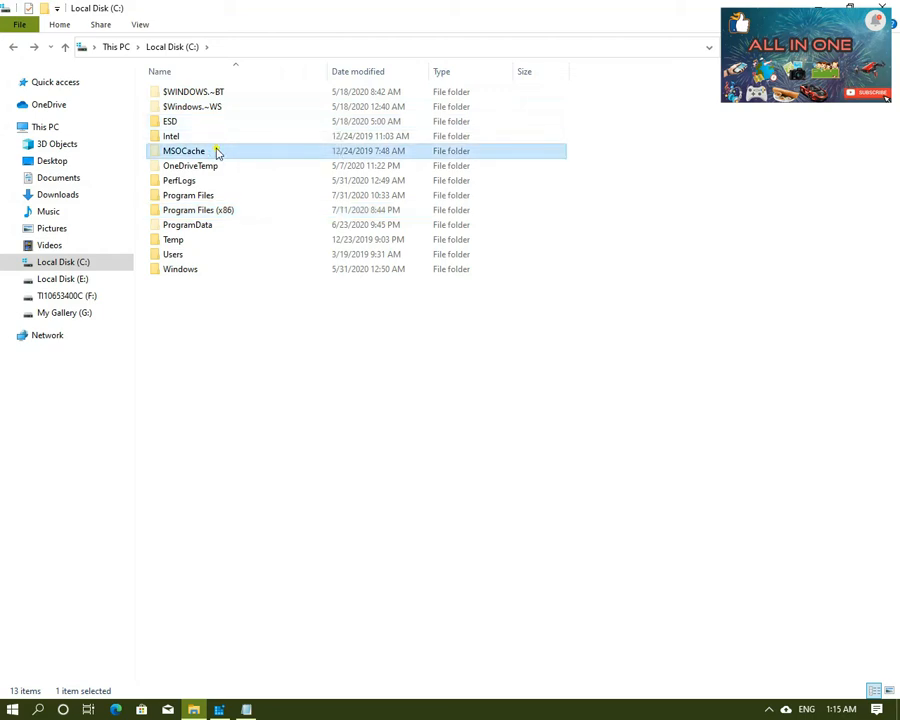
left_click(215, 195)
double_click(183, 270)
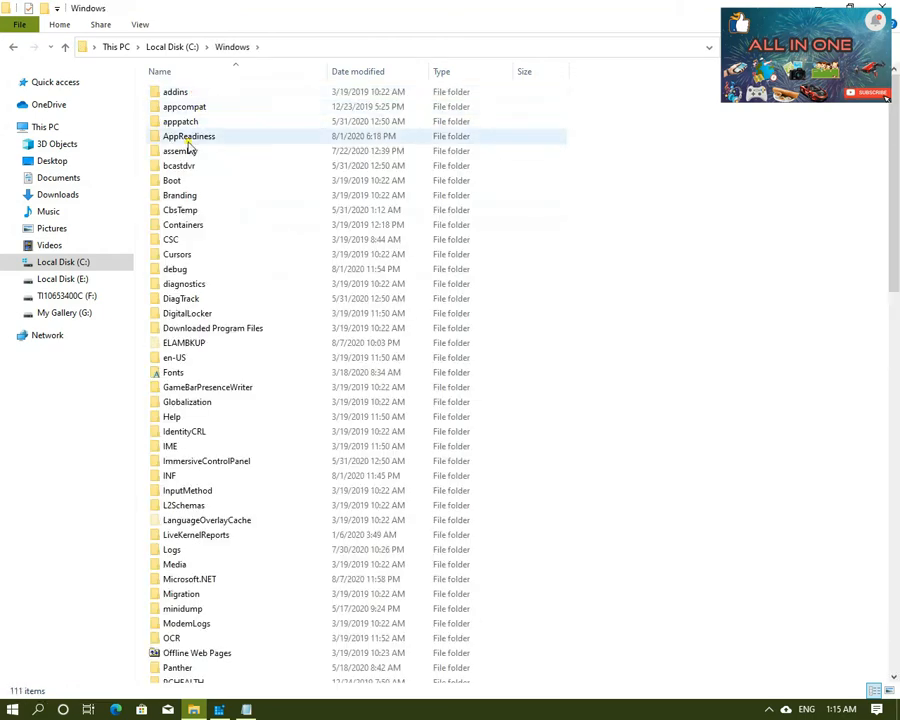
scroll(186, 274, "down", 3)
left_click(185, 309)
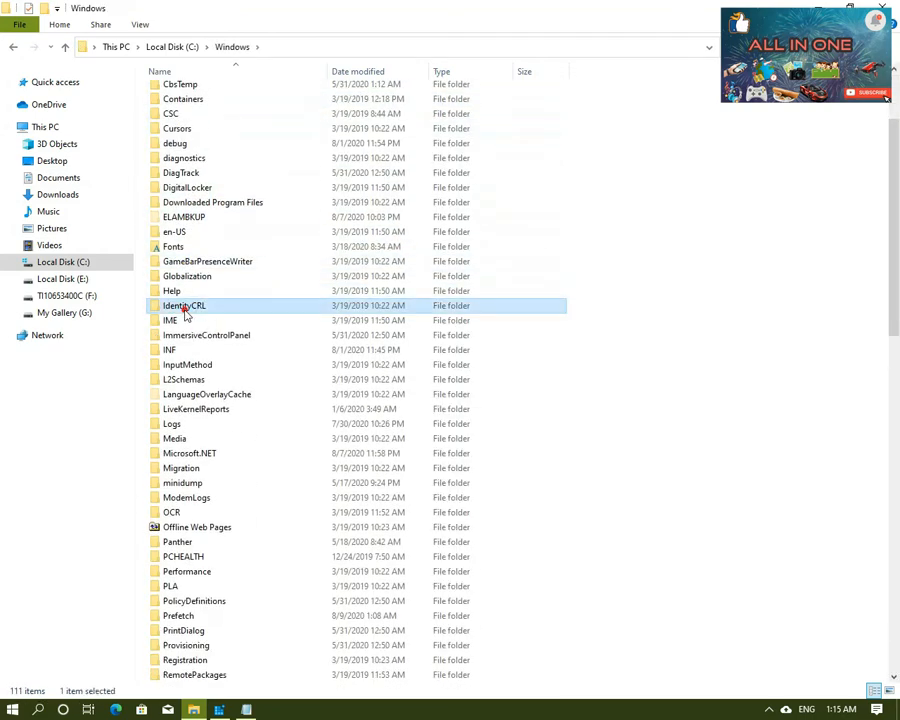
scroll(184, 314, "down", 14)
left_click(199, 299)
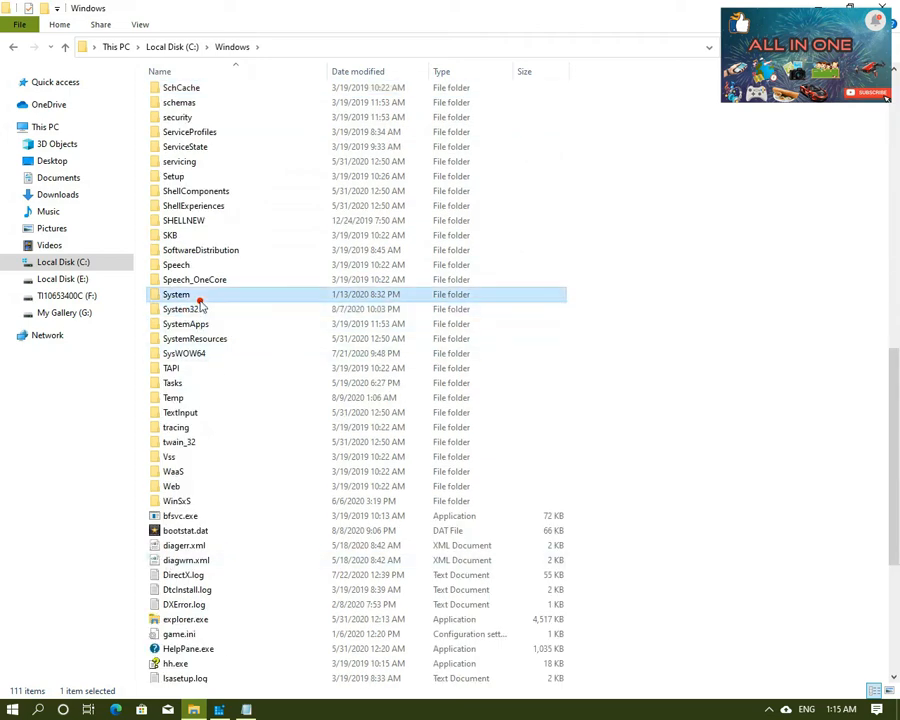
double_click(189, 310)
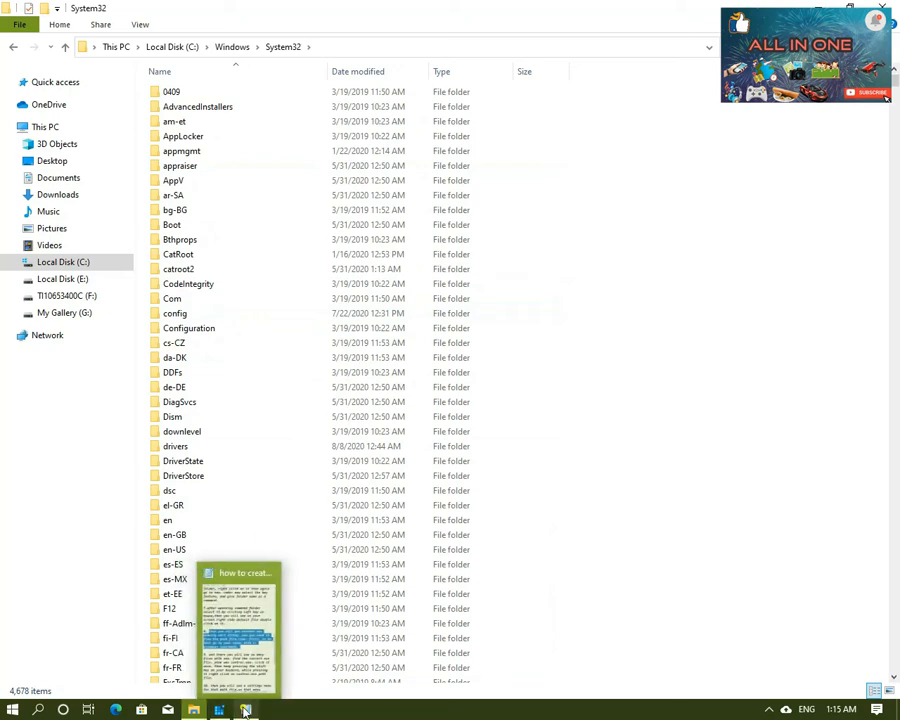
Step: Find and select control.exe in the System32 folder
left_click(245, 710)
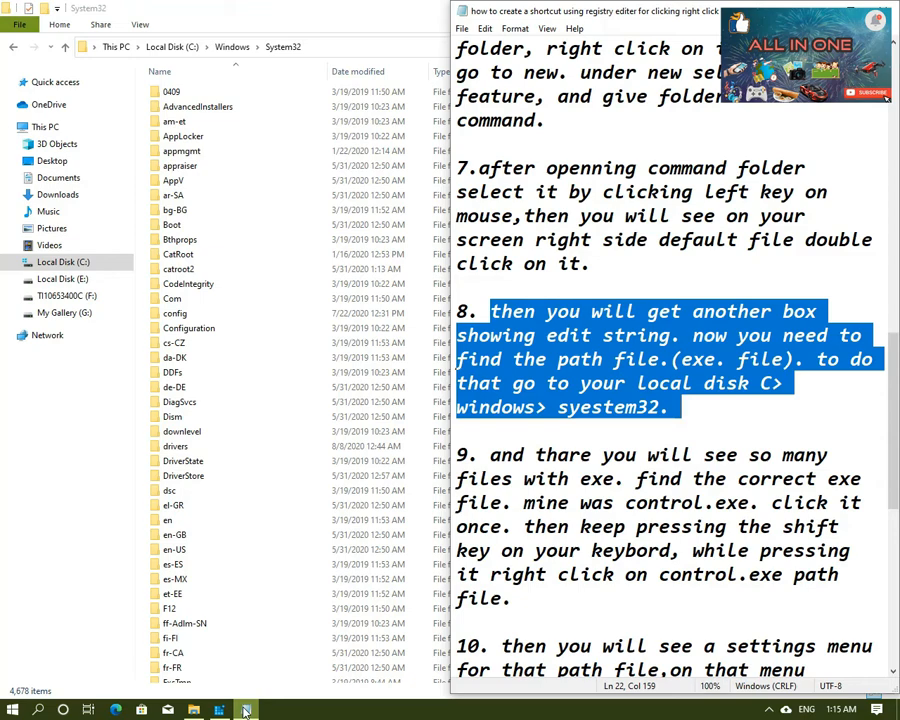
left_click(245, 710)
scroll(236, 262, "down", 15)
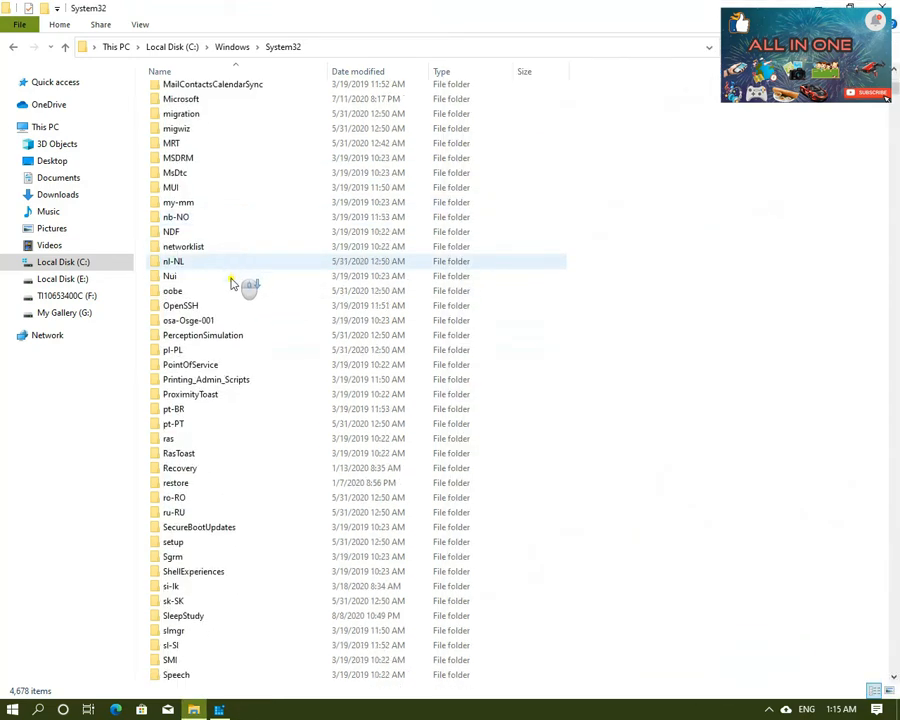
scroll(232, 284, "down", 20)
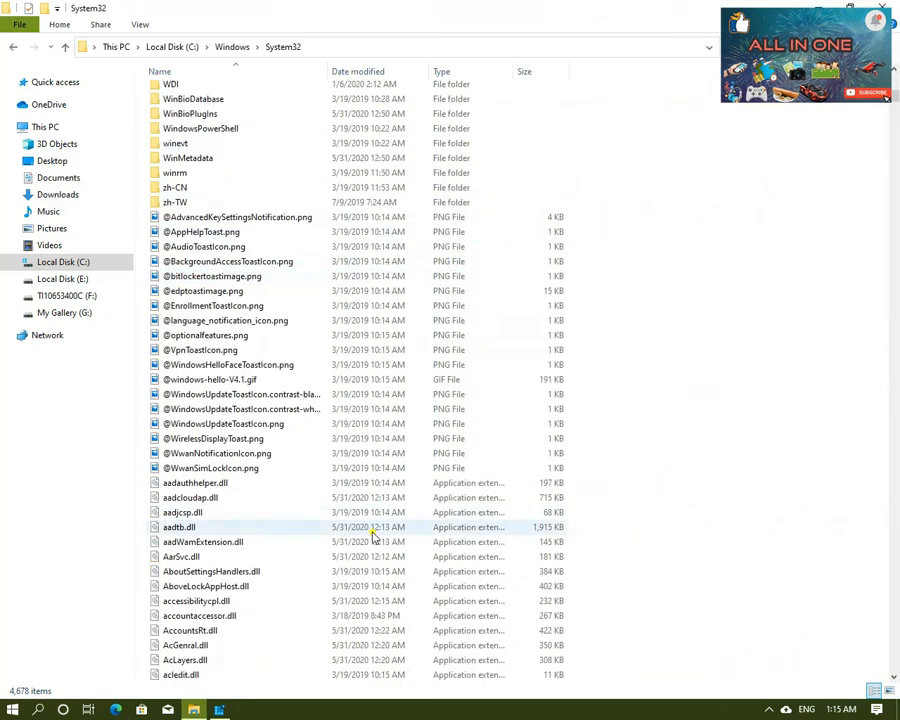
scroll(279, 385, "down", 20)
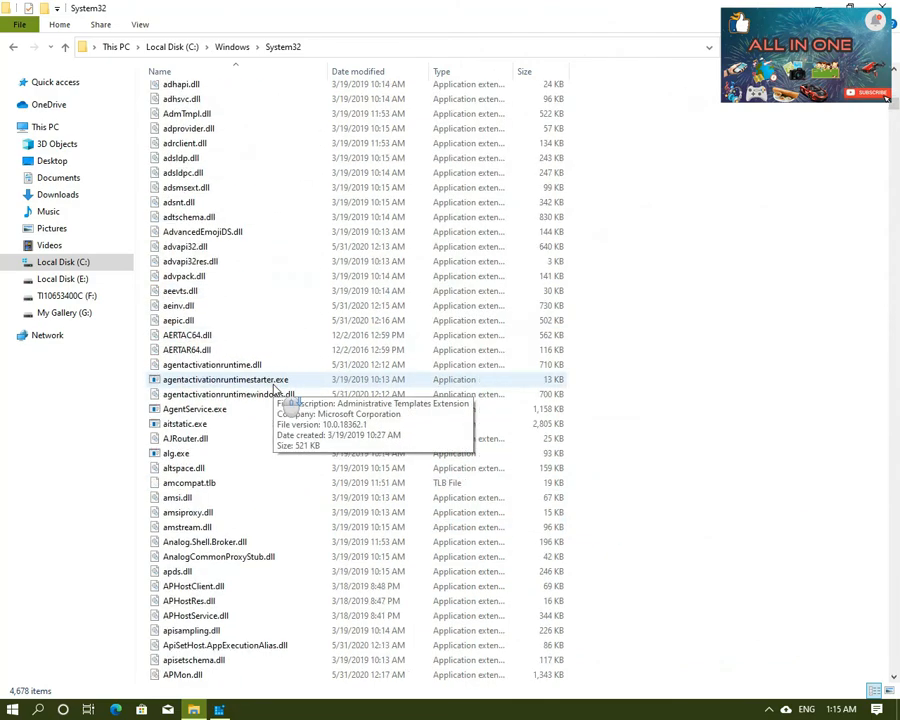
scroll(279, 385, "down", 20)
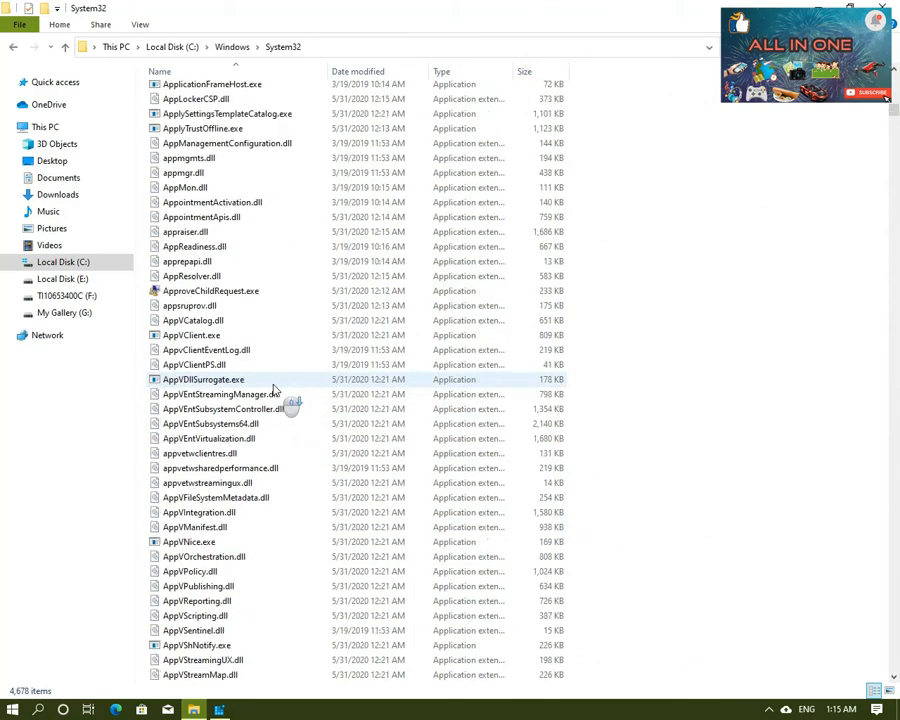
scroll(274, 388, "down", 17)
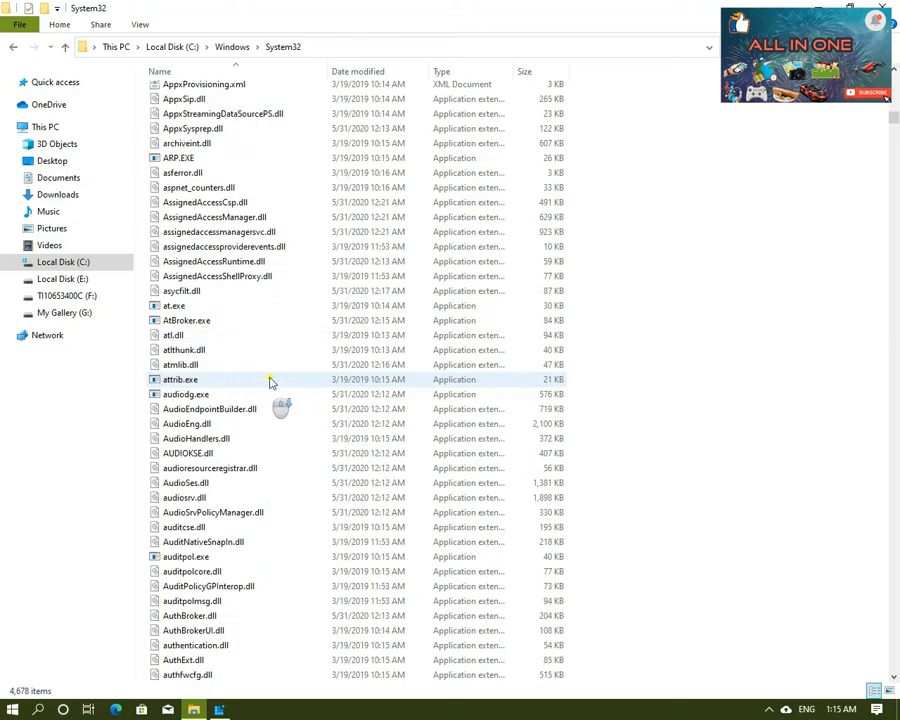
left_click(167, 355)
key("c")
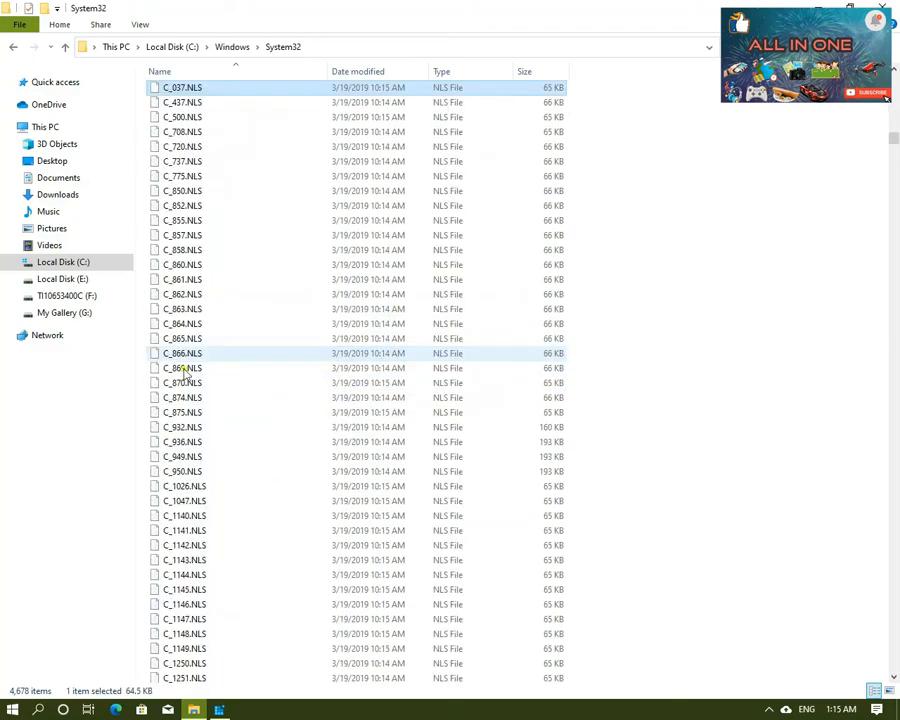
scroll(212, 280, "down", 20)
scroll(205, 293, "down", 13)
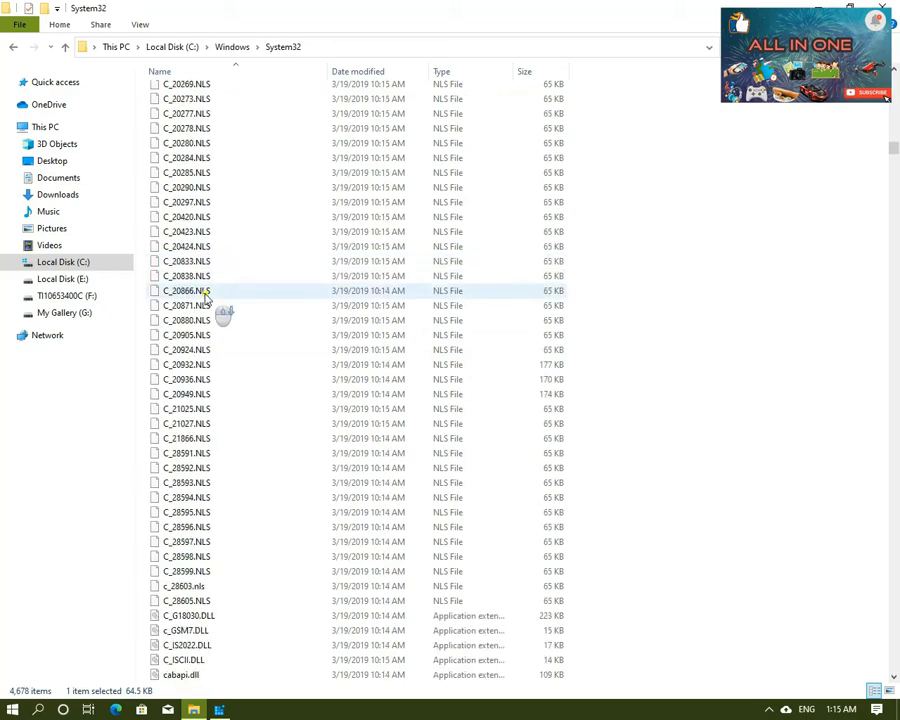
scroll(205, 293, "down", 4)
scroll(205, 296, "down", 8)
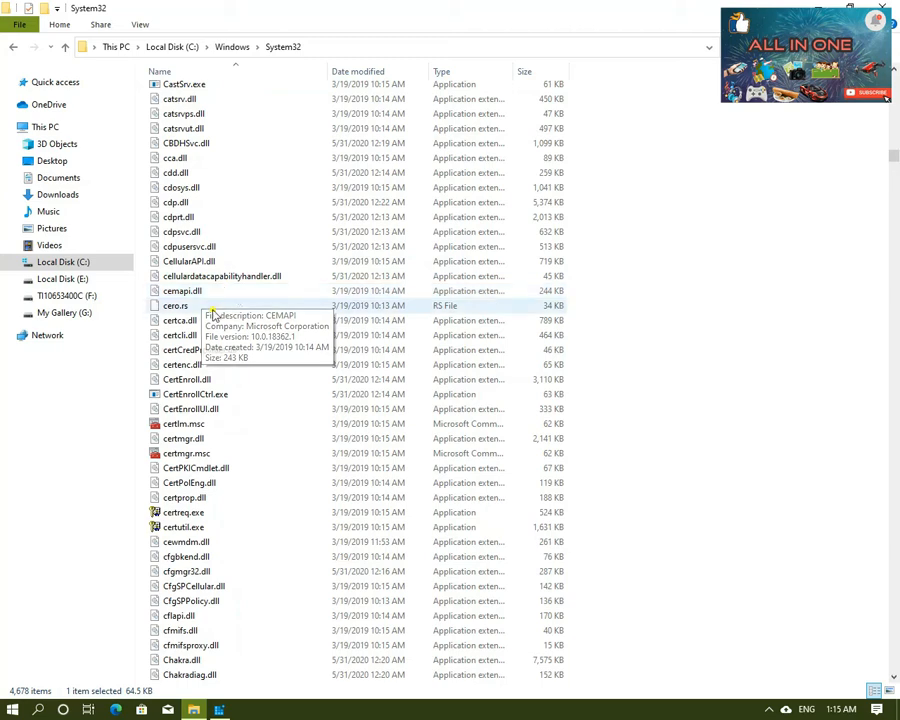
scroll(219, 333, "down", 20)
left_click(178, 572)
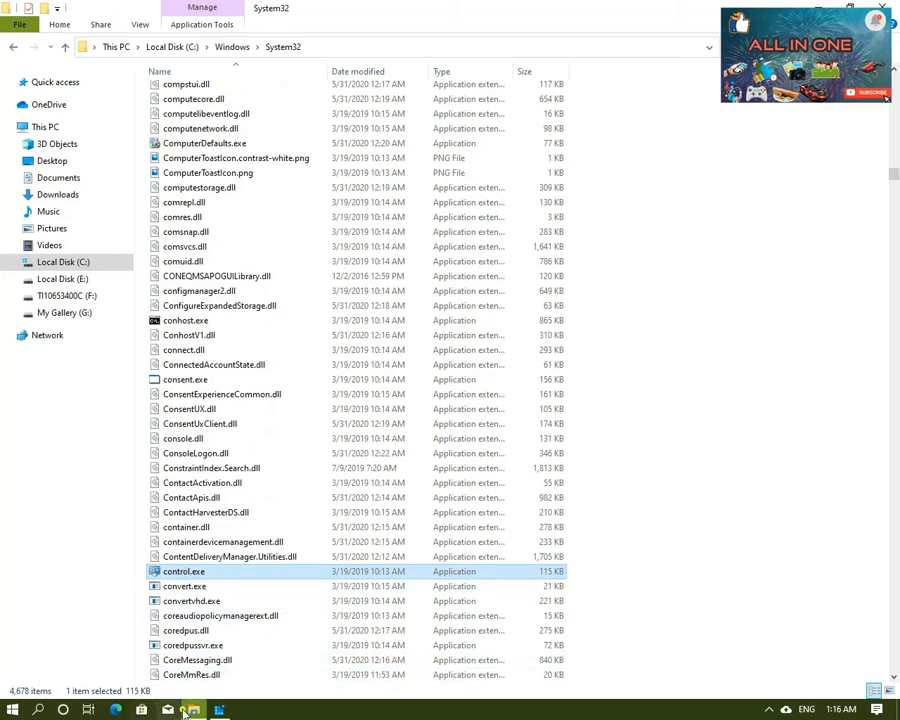
Step: Bring the notes back up and read instruction 9 on choosing the exe file and opening its extended options
mouse_move(884, 437)
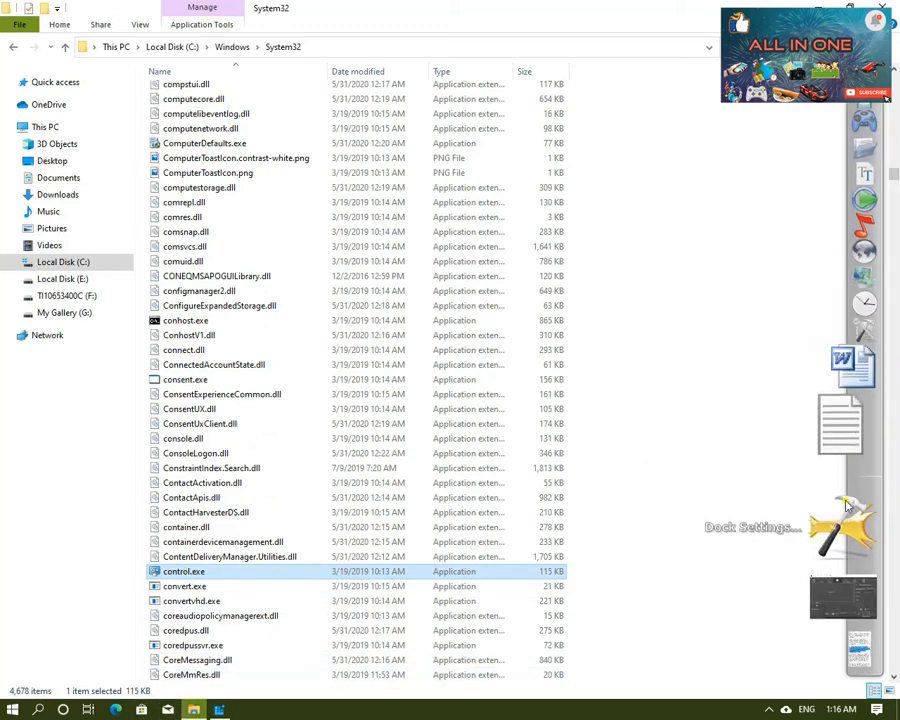
left_click(835, 566)
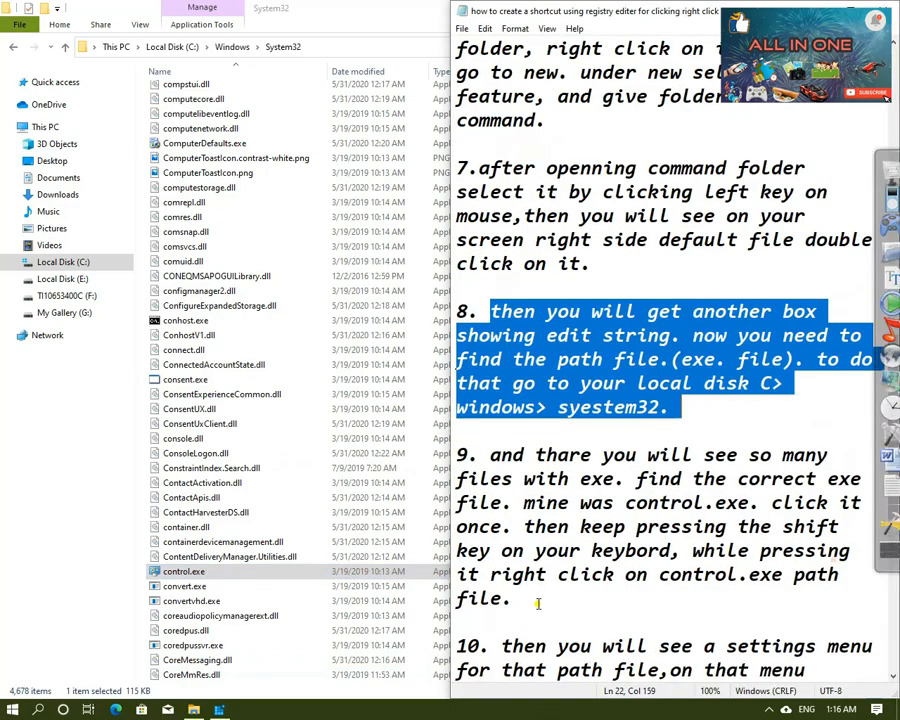
left_click_drag(490, 457, 760, 588)
left_click(799, 577)
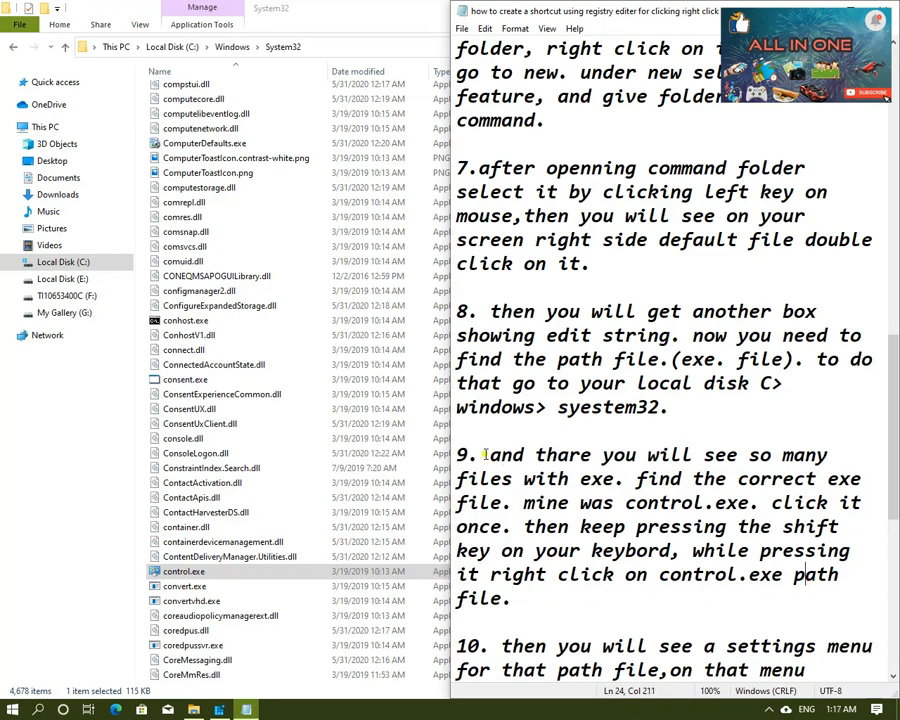
left_click_drag(485, 455, 772, 582)
left_click(765, 591)
left_click(490, 527)
left_click(685, 503)
left_click_drag(771, 505, 860, 598)
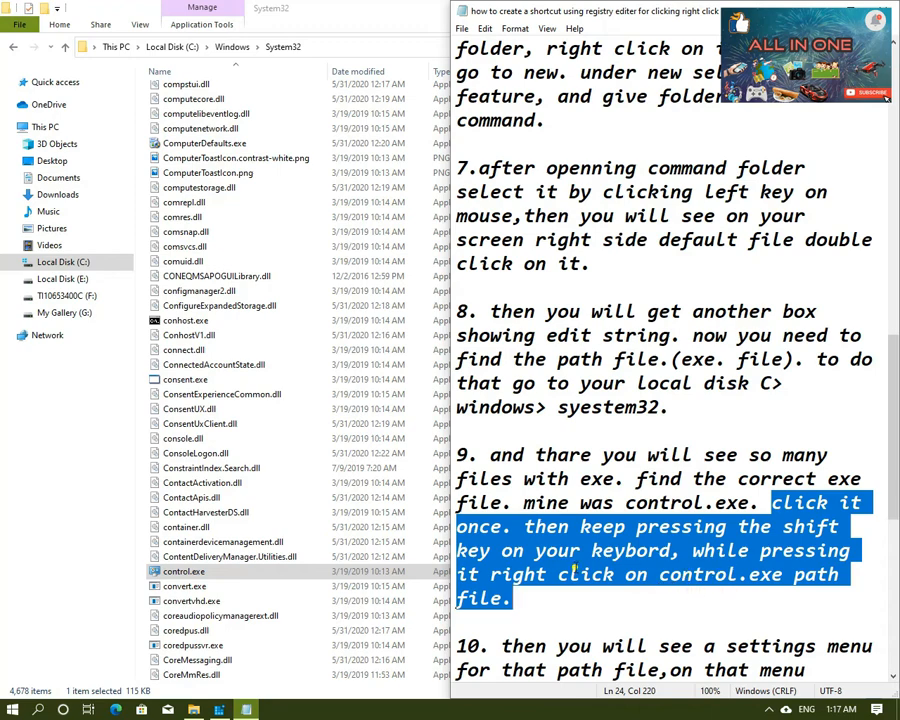
Step: Copy the full path of control.exe in the System32 folder
left_click(232, 576)
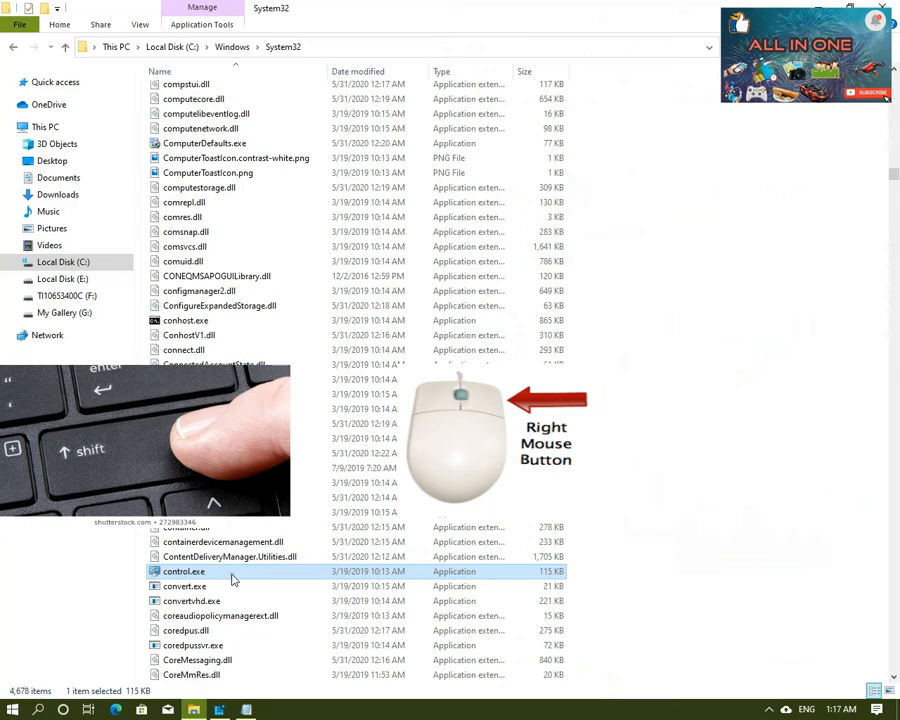
right_click(232, 578, "shift")
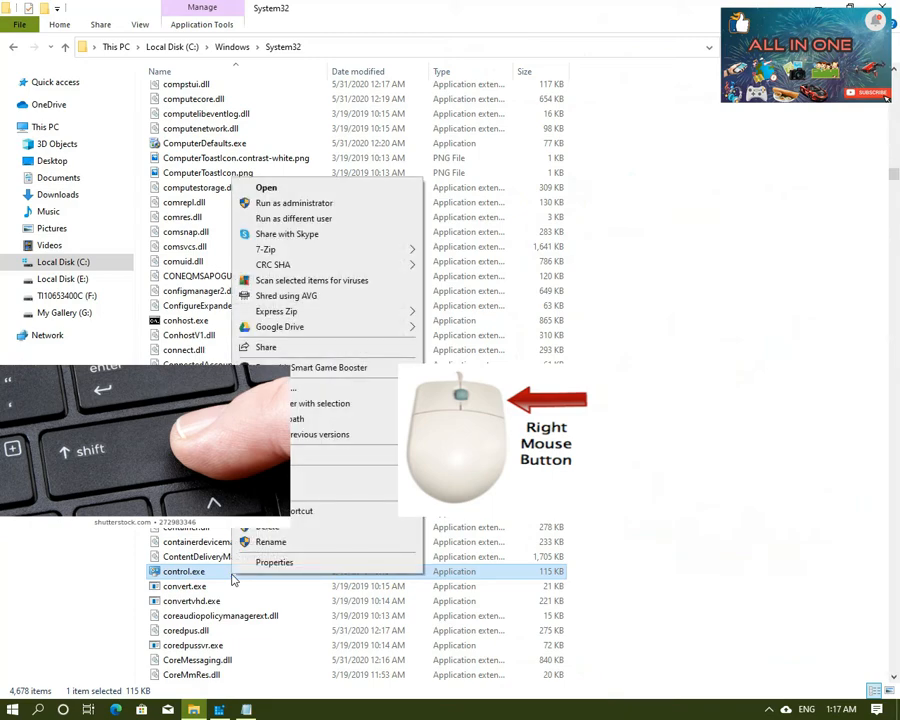
left_click(295, 420)
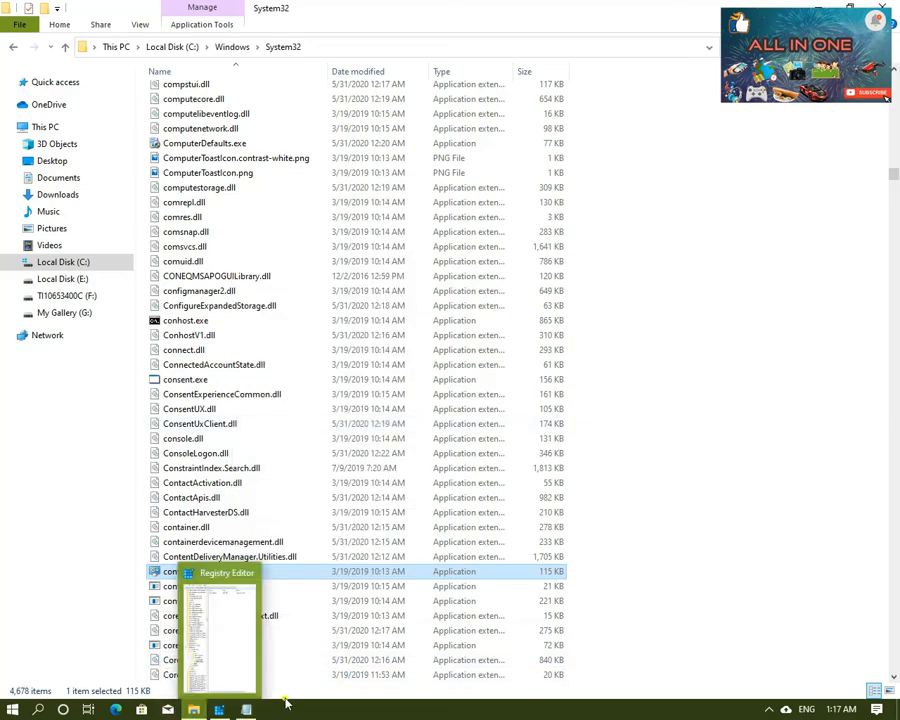
Step: Following instruction 10 in the notes, paste the copied control.exe path as the command key's (Default) value data in Registry Editor
left_click(246, 709)
scroll(500, 430, "down", 4)
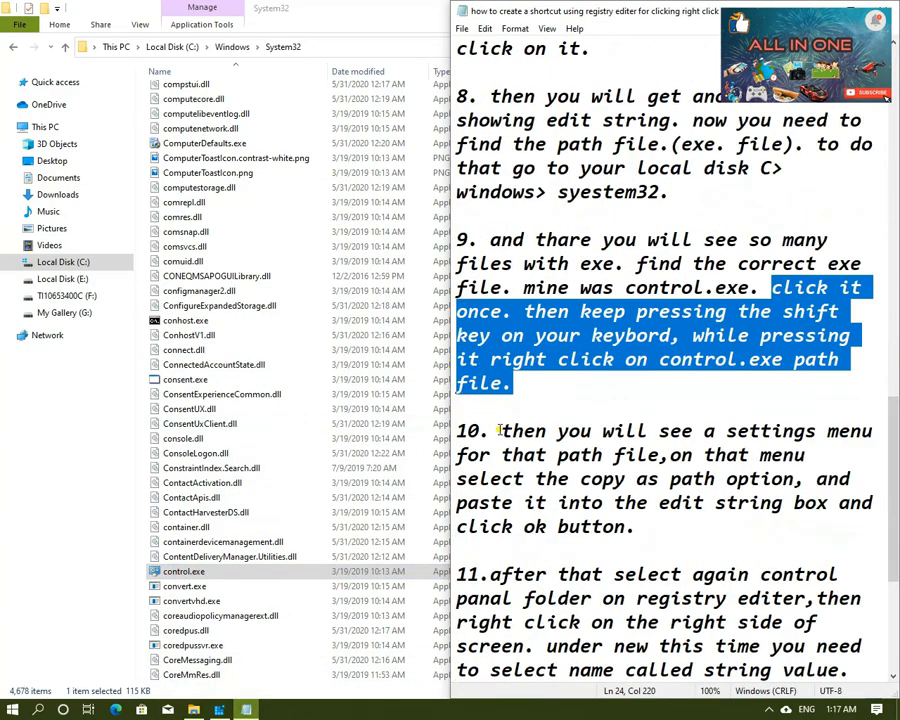
left_click_drag(497, 430, 662, 455)
left_click(712, 482)
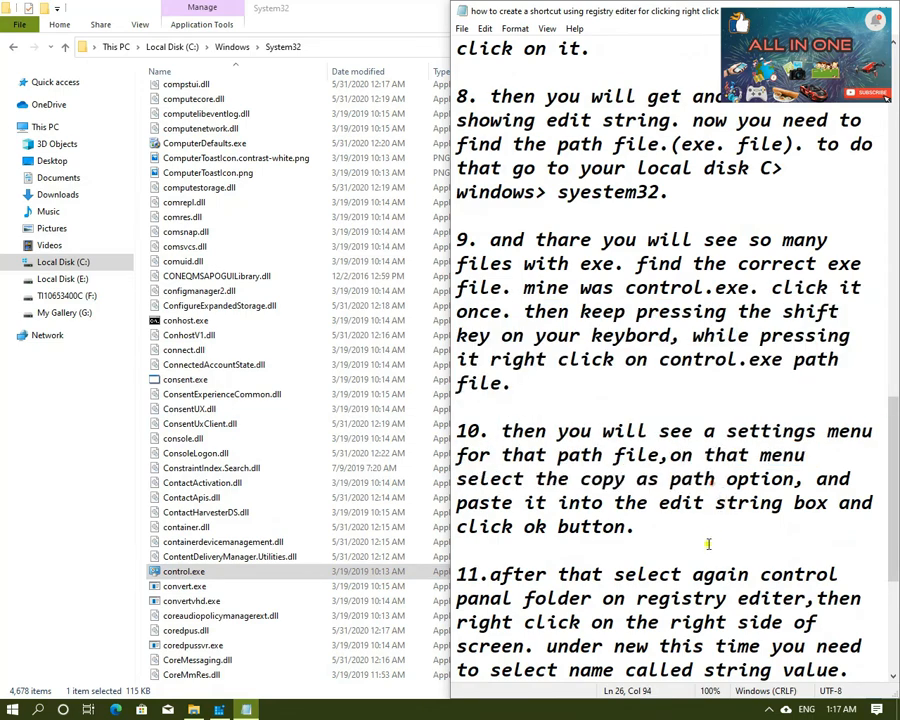
left_click_drag(502, 432, 770, 521)
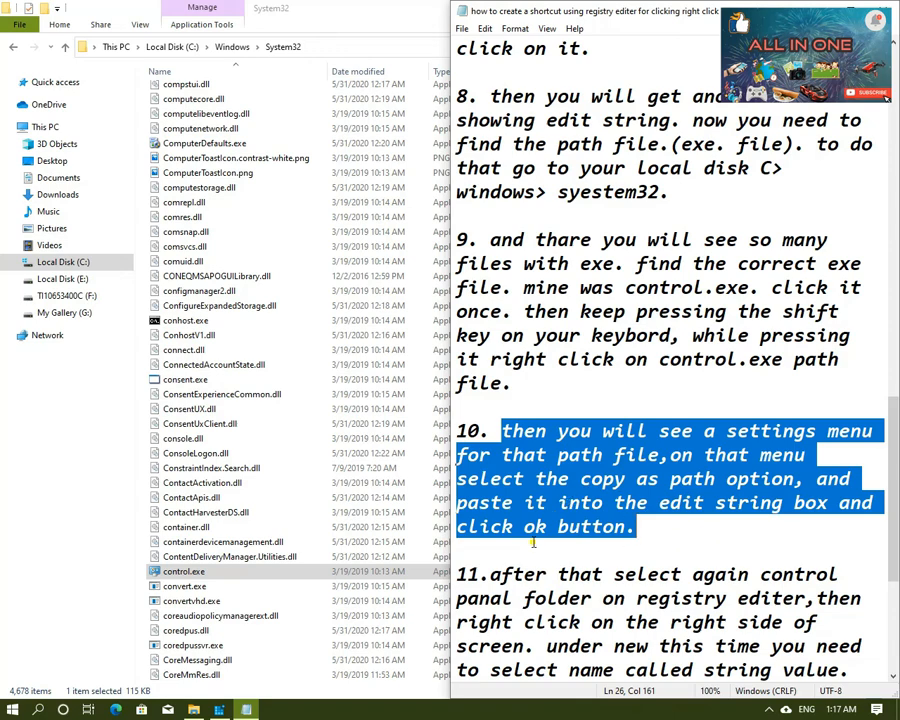
left_click(221, 710)
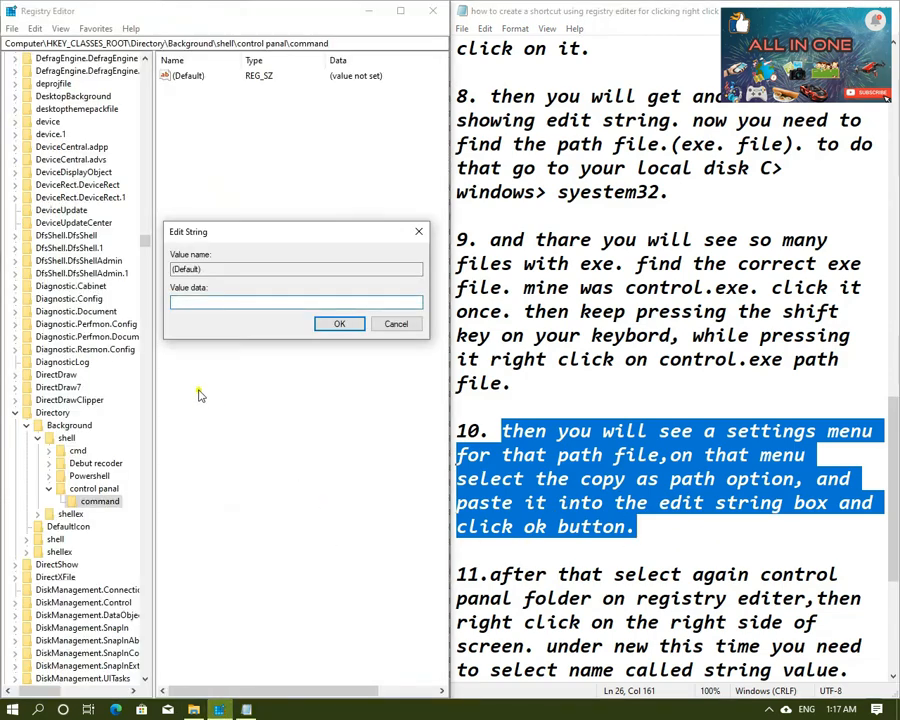
right_click(219, 302)
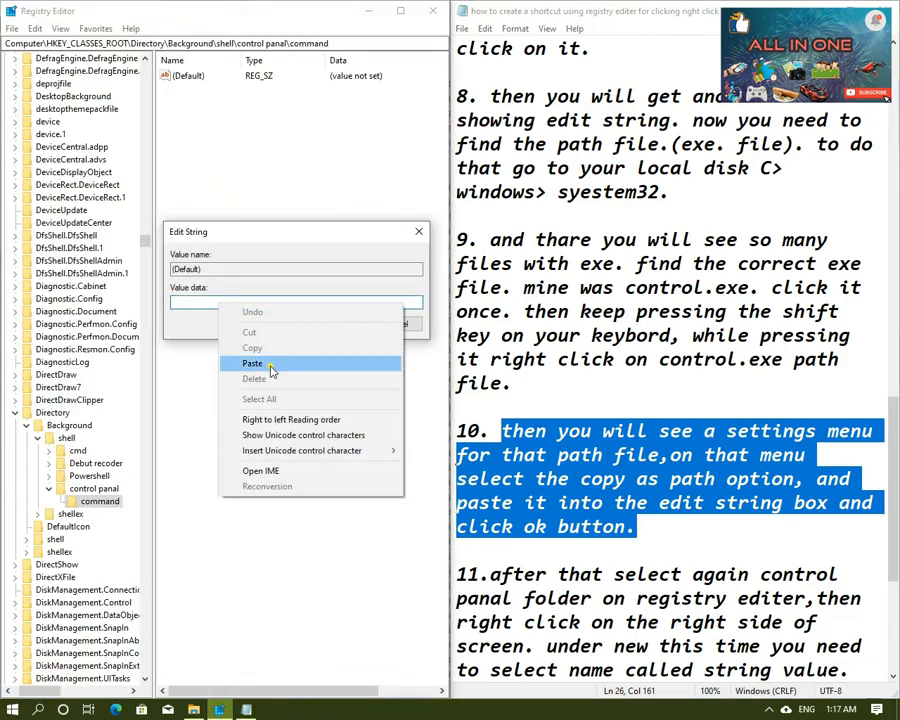
left_click(270, 362)
left_click(331, 328)
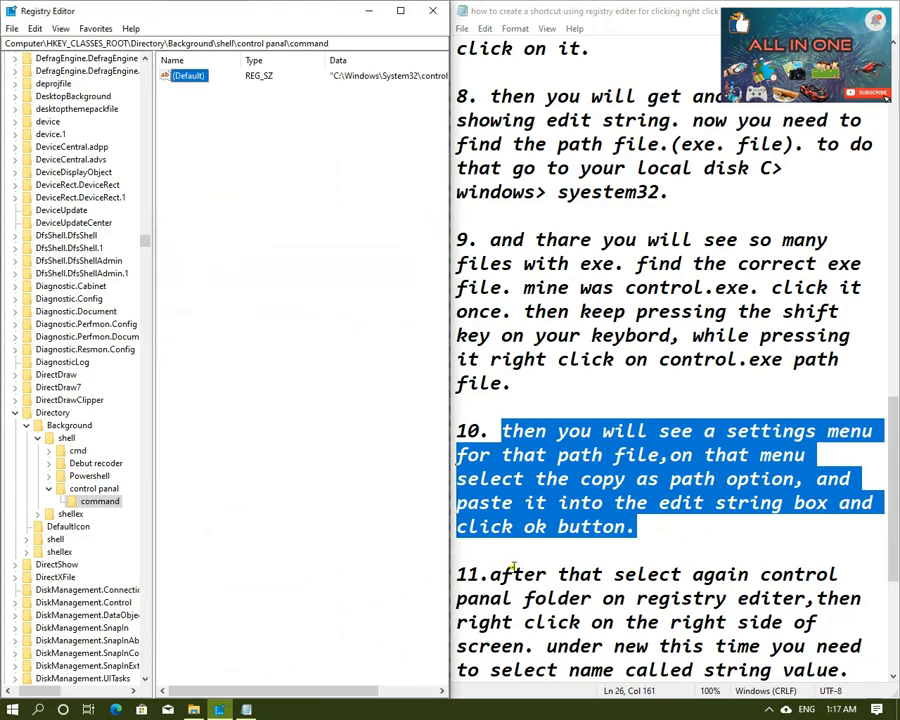
Step: Following instruction 11 in the notes, create a string value named "icon" in the control panal key
scroll(531, 551, "down", 1)
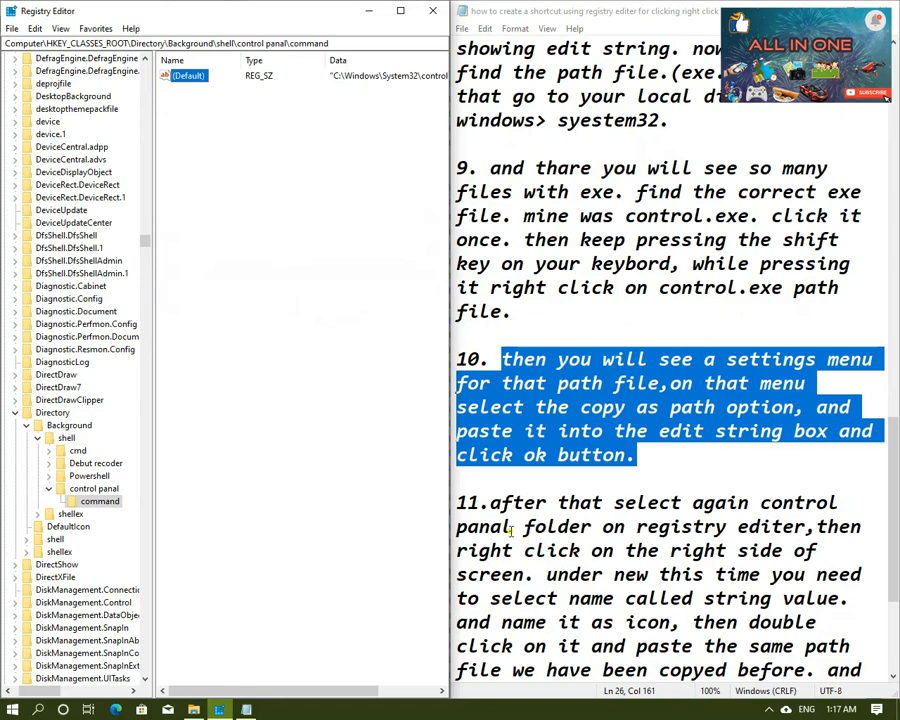
left_click_drag(490, 503, 856, 473)
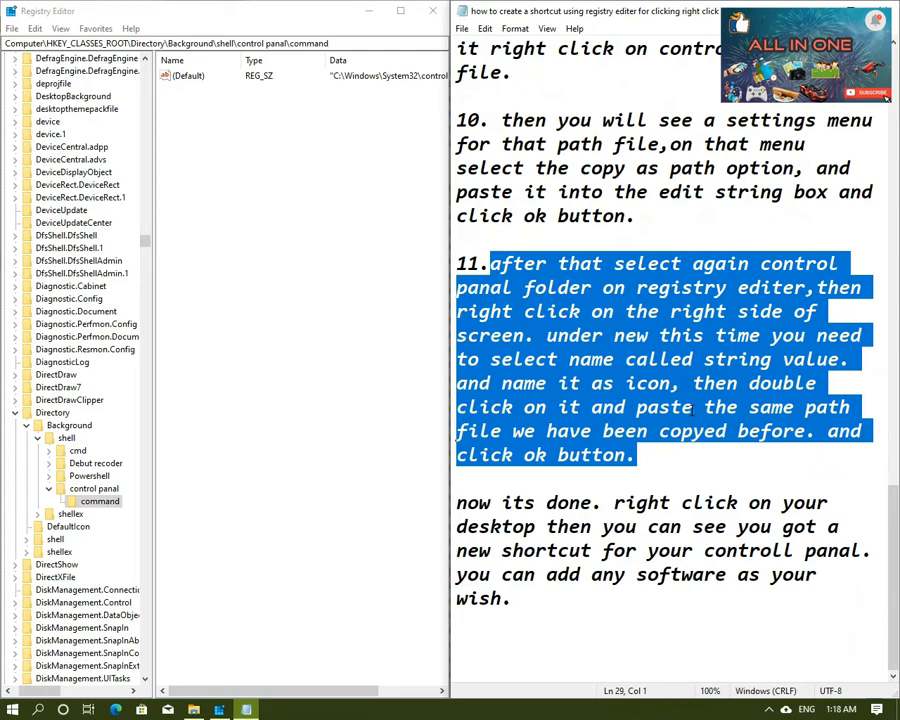
left_click(80, 490)
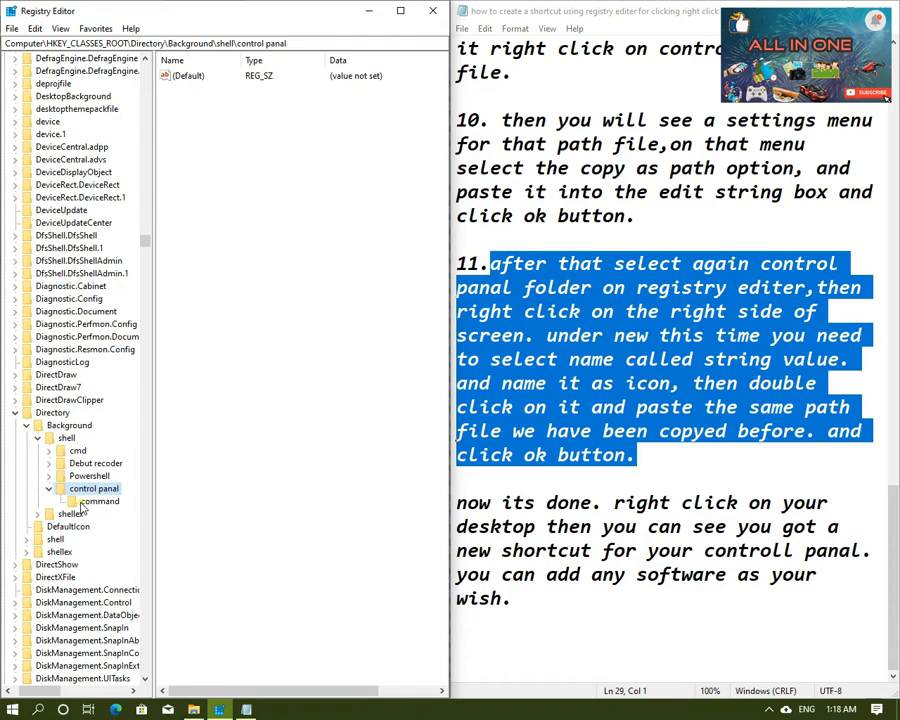
right_click(185, 112)
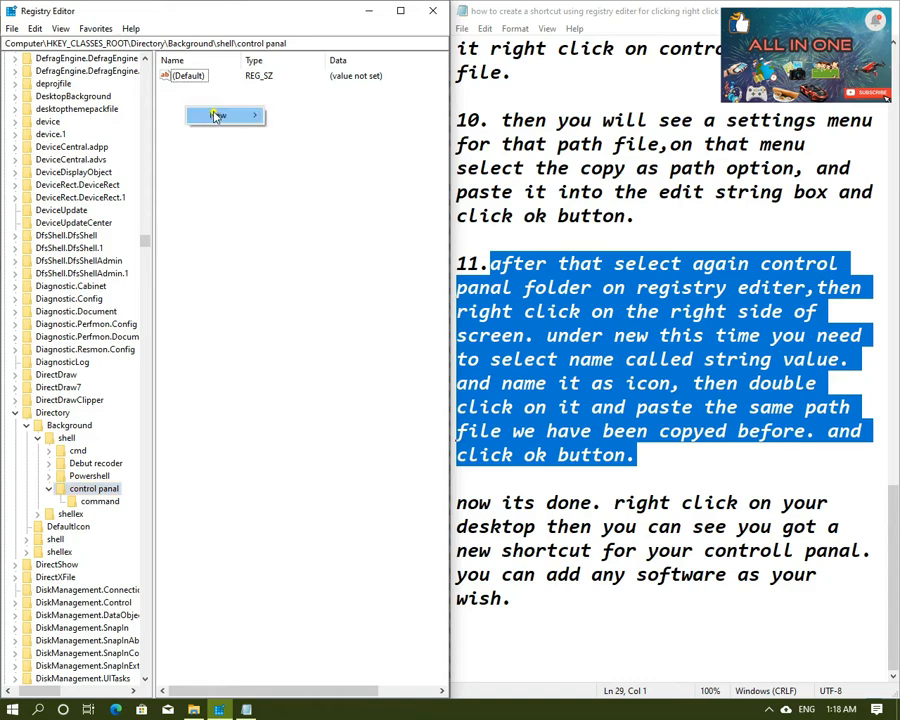
mouse_move(215, 115)
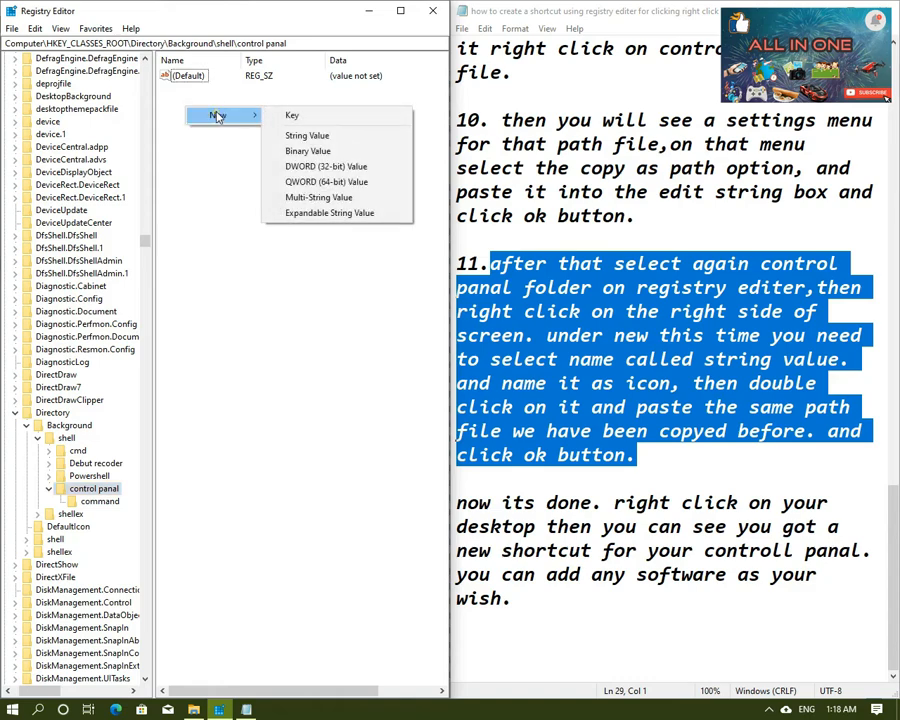
left_click(320, 136)
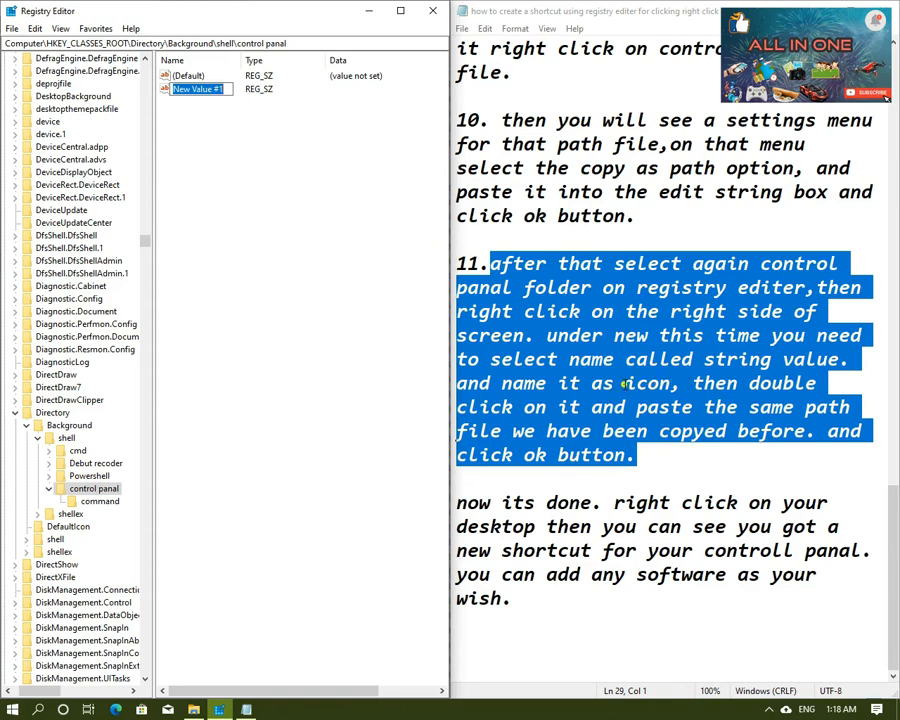
key("BackSpace")
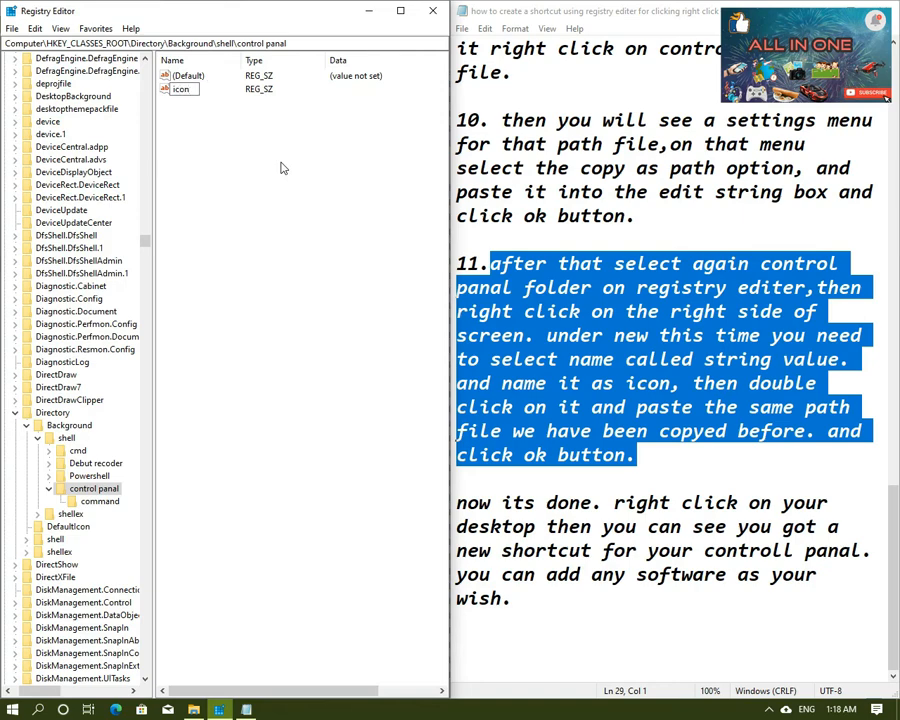
key("Return")
Step: Following the rest of instruction 11, set the icon string's value data to the copied path "C:\Windows\System32\control.exe"
left_click(739, 389)
left_click_drag(694, 389, 814, 392)
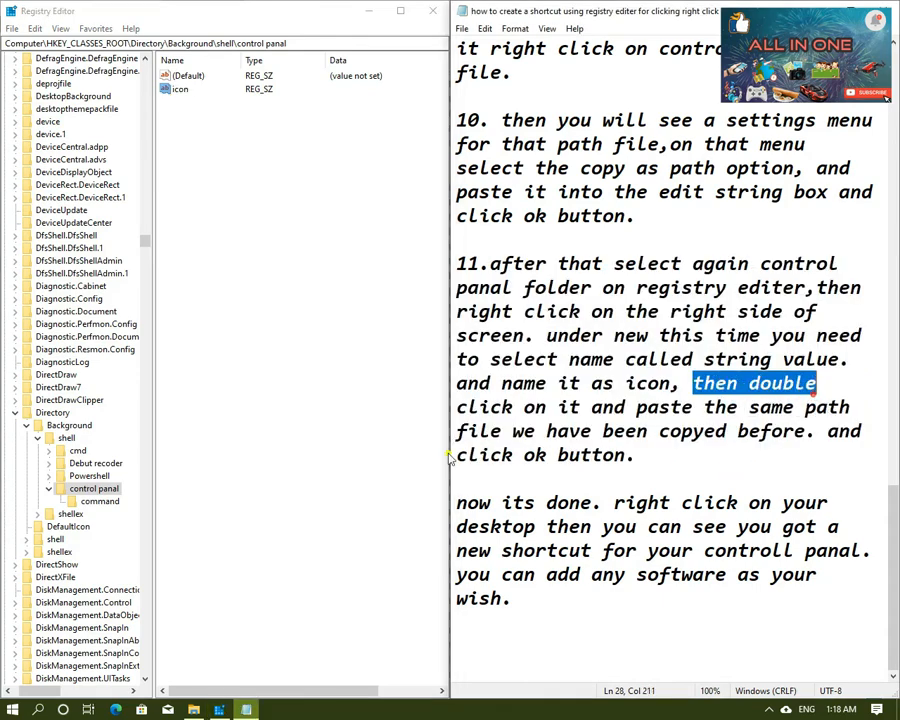
left_click_drag(449, 406, 840, 476)
left_click(743, 502)
left_click(196, 113)
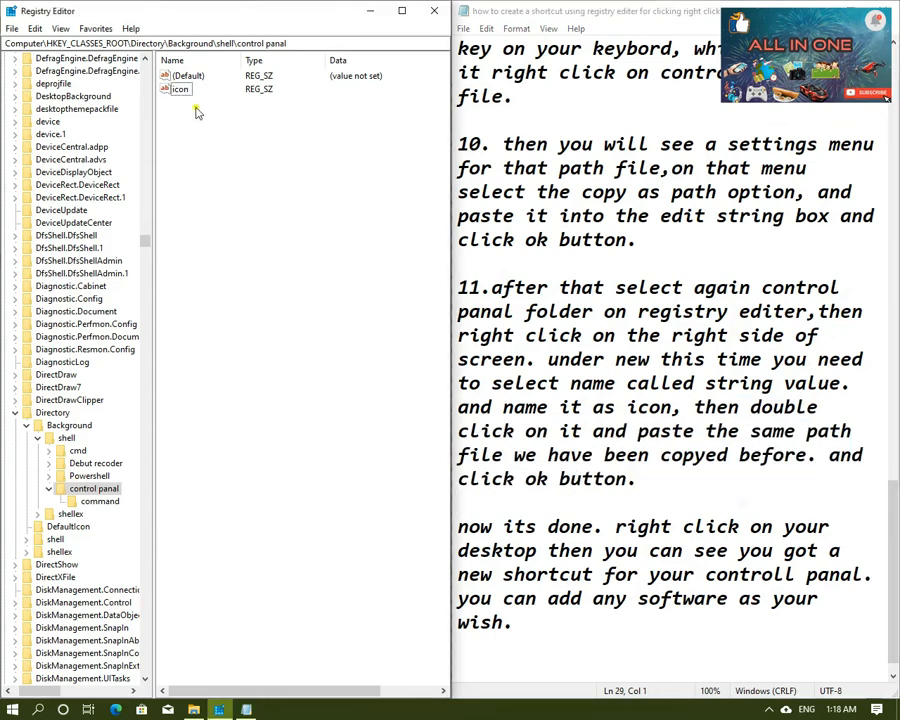
double_click(181, 90)
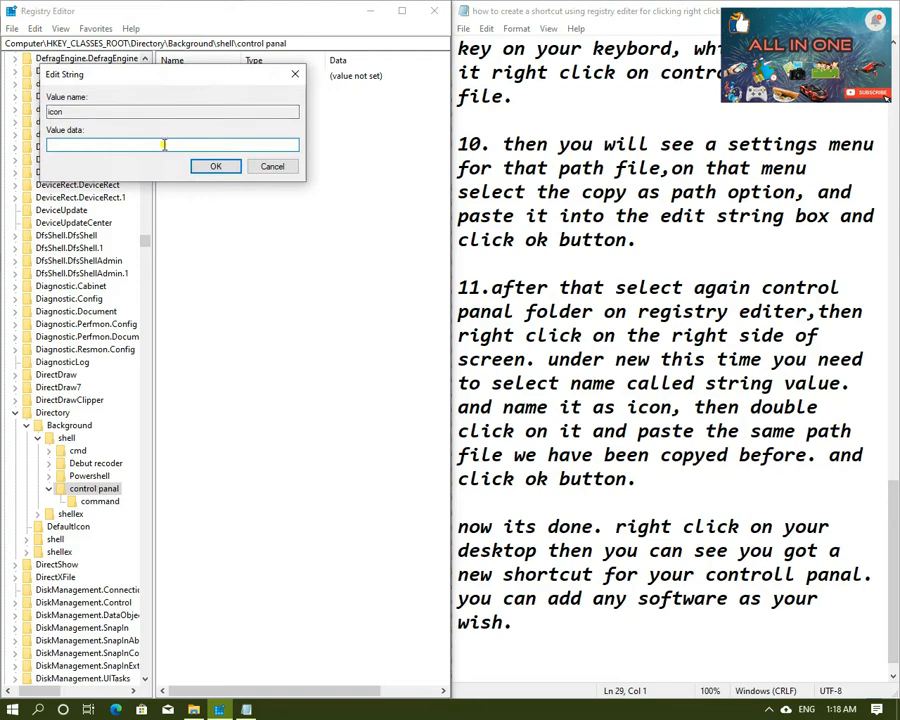
right_click(113, 139)
left_click(194, 201)
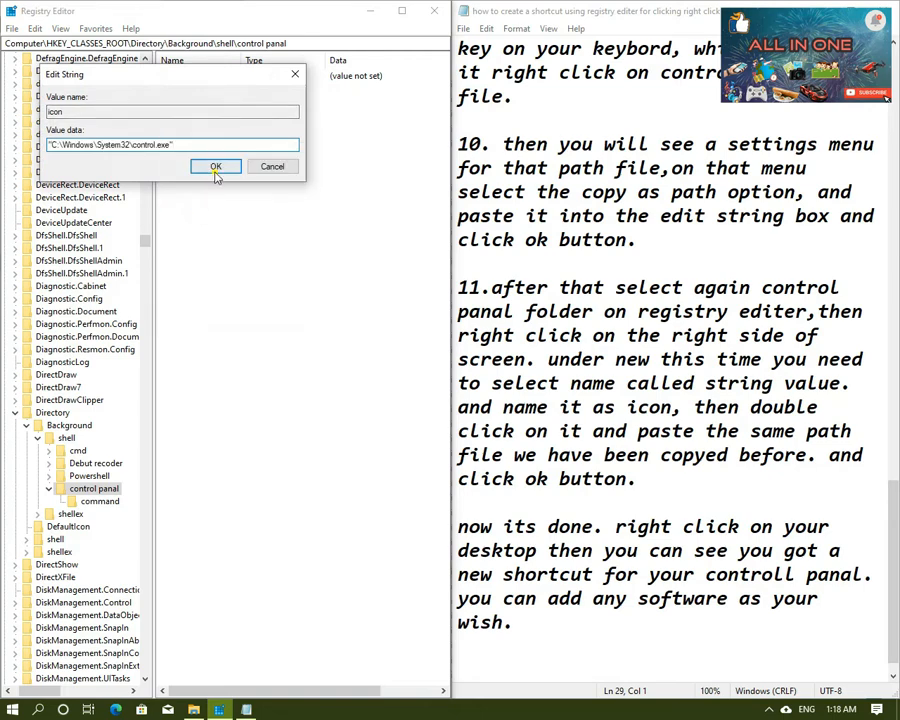
left_click(215, 170)
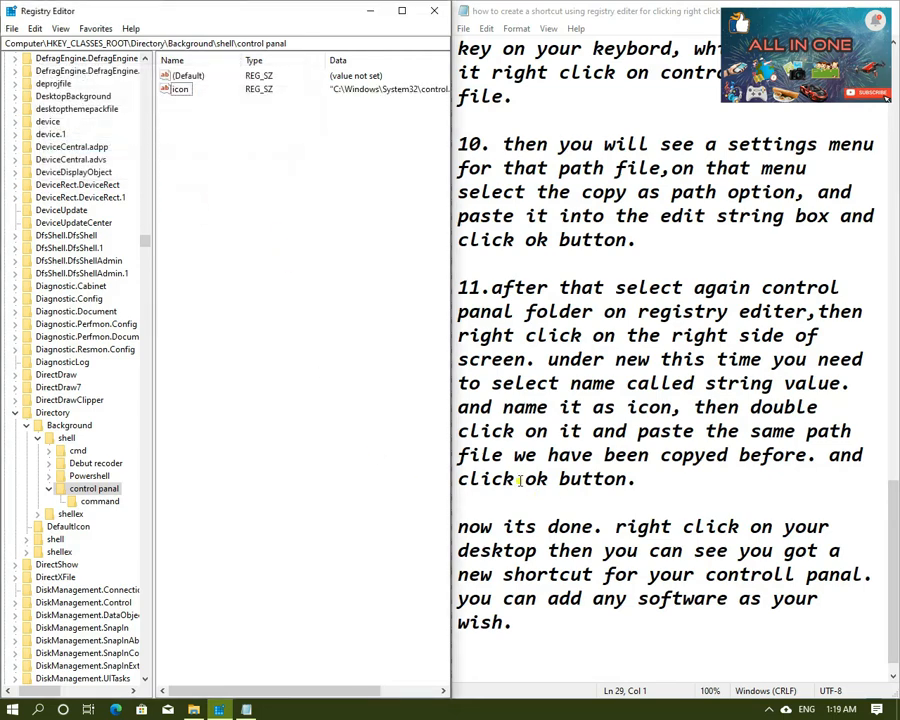
Step: After reading the closing note and checking the command key's value, minimize the Registry Editor window
left_click_drag(462, 526, 822, 620)
left_click(782, 644)
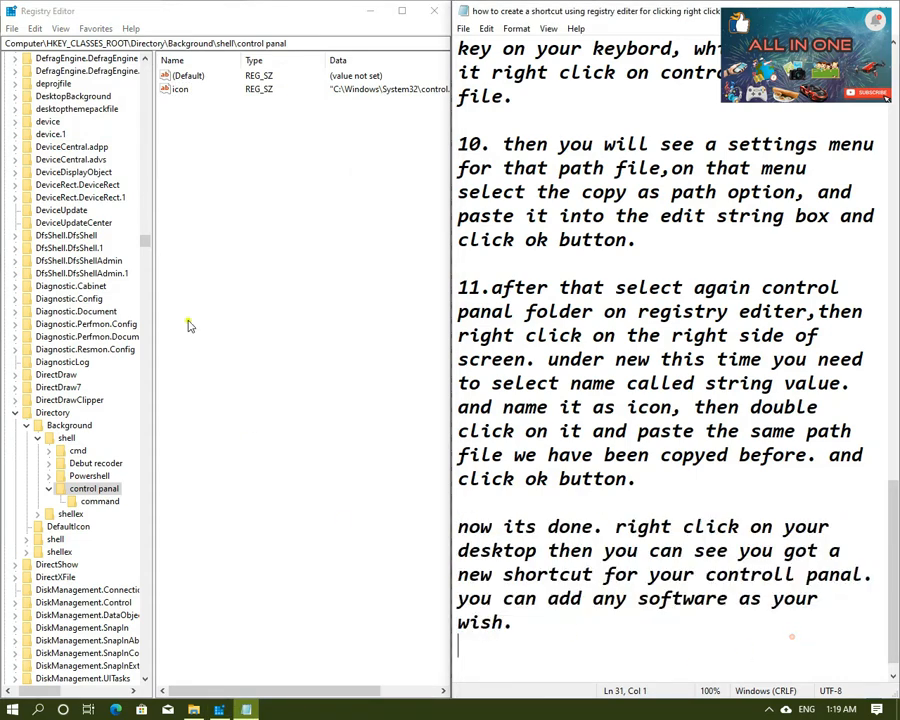
left_click(203, 237)
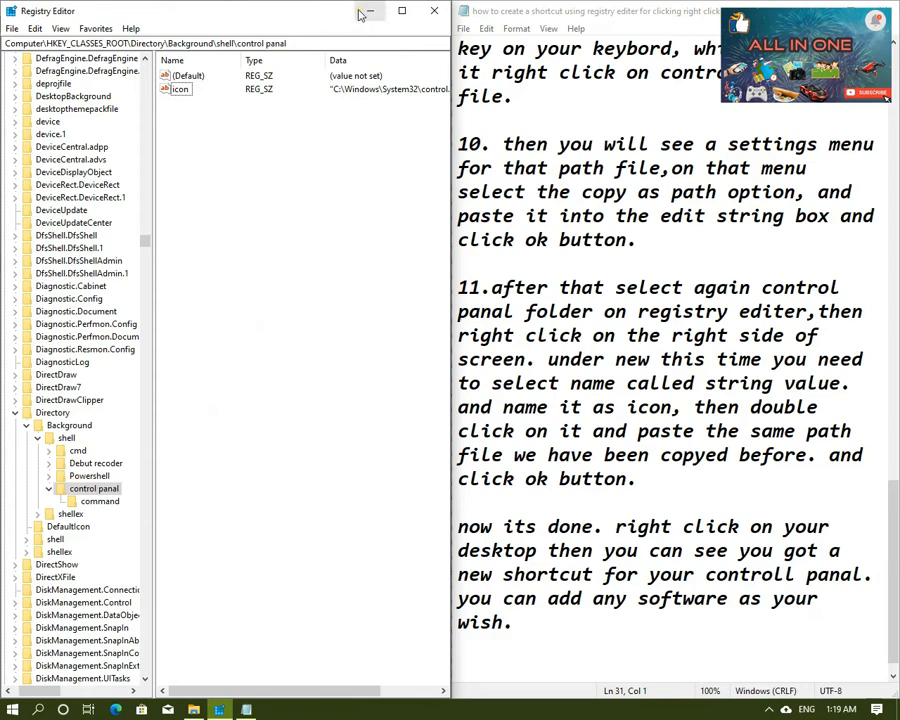
left_click(100, 501)
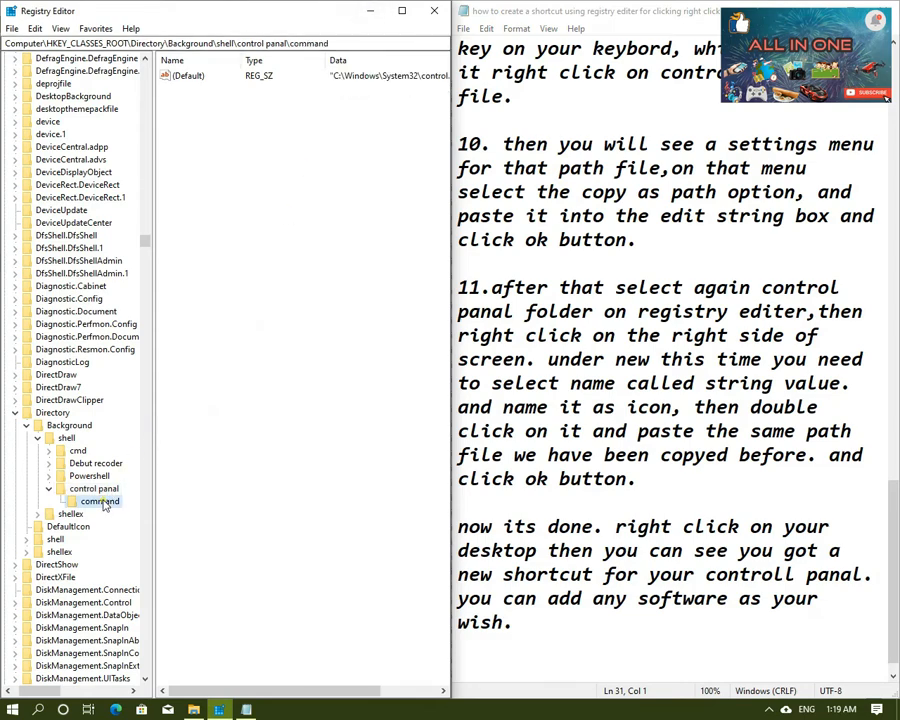
left_click(369, 10)
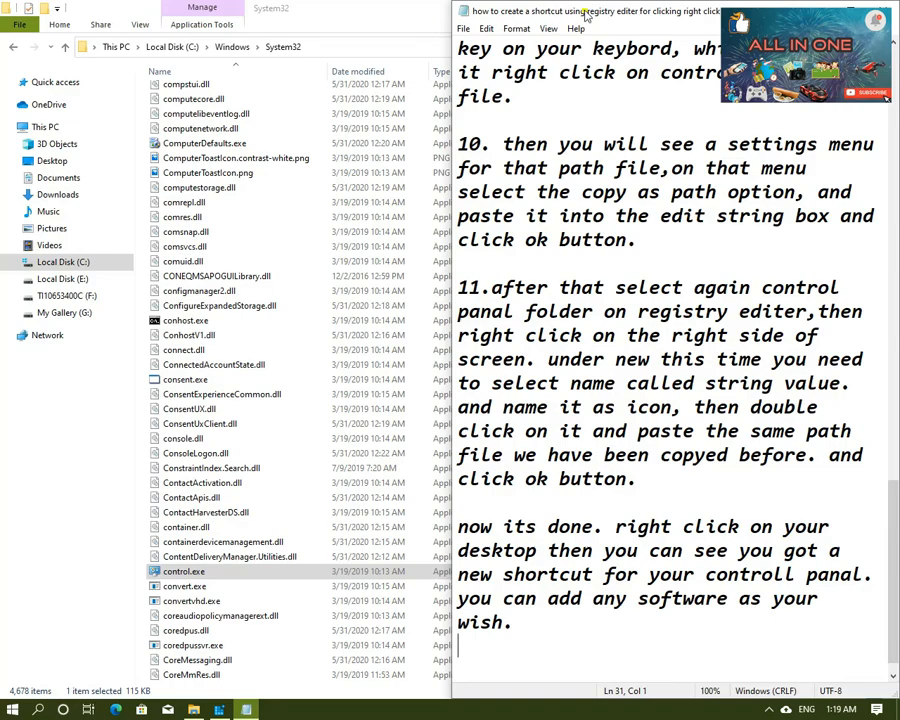
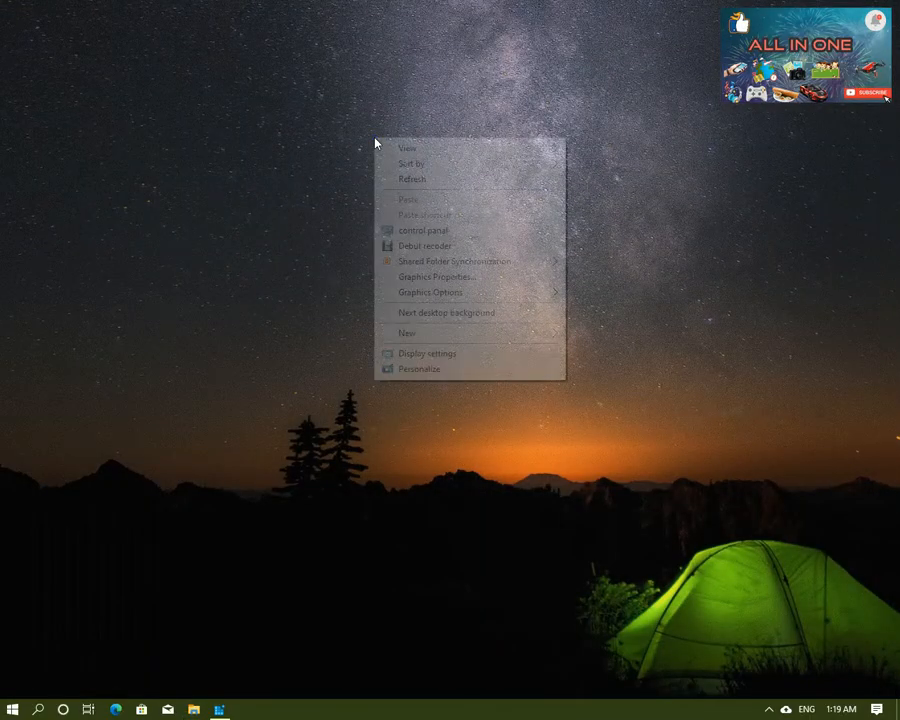
Step: Test the new control panal entry in the desktop's context menu by launching it, and close the Control Panel window
left_click(423, 231)
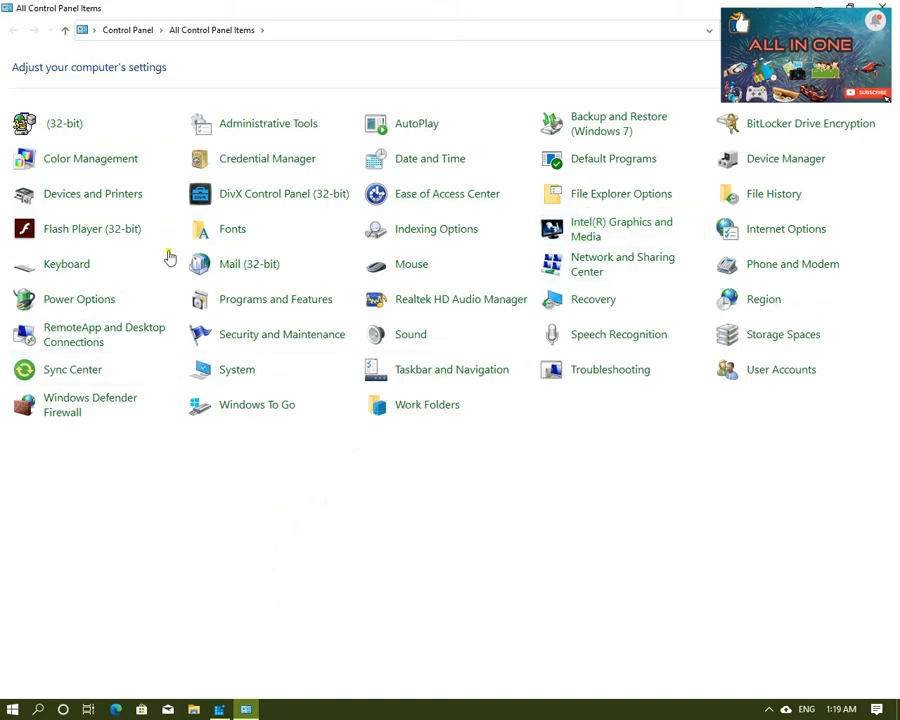
left_click(882, 8)
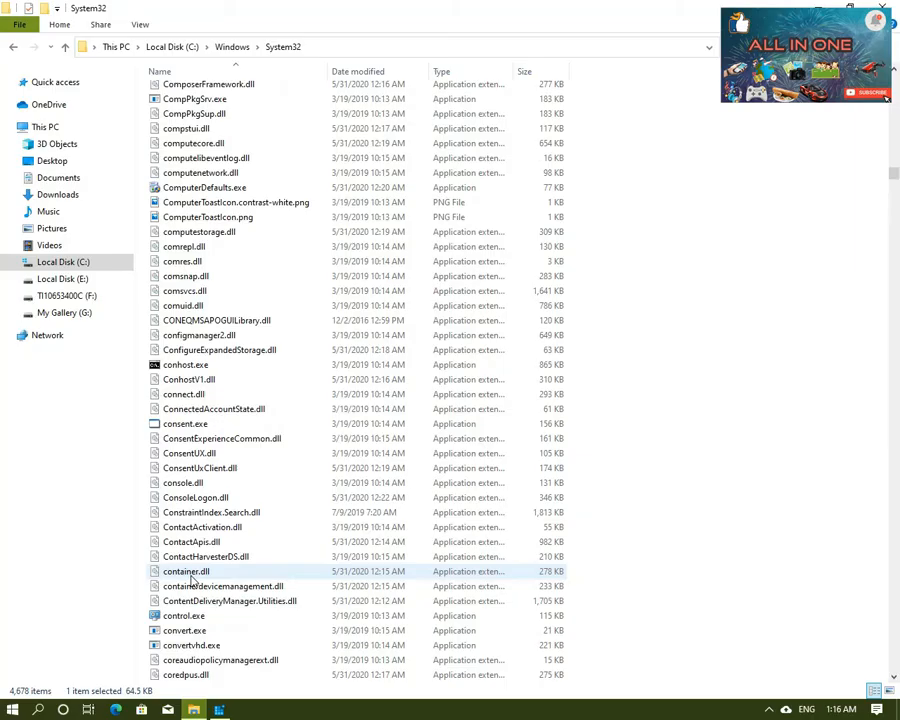
Step: In the Notepad notes, add below the last paragraph "thanks for watching plz like and share and dont forget to subscribe . than"
scroll(200, 592, "down", 1)
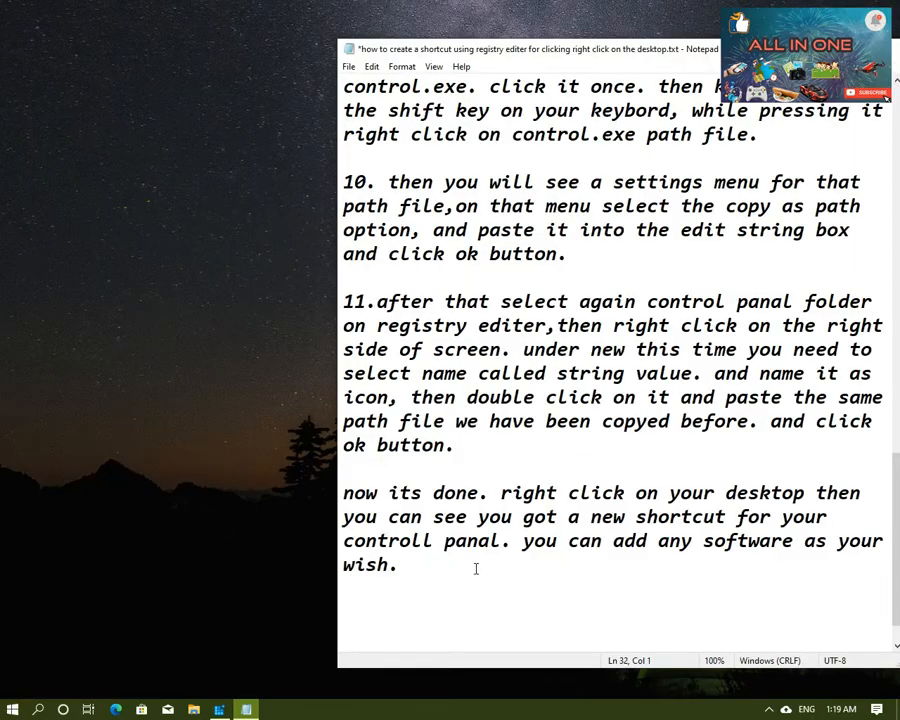
type("thanks ")
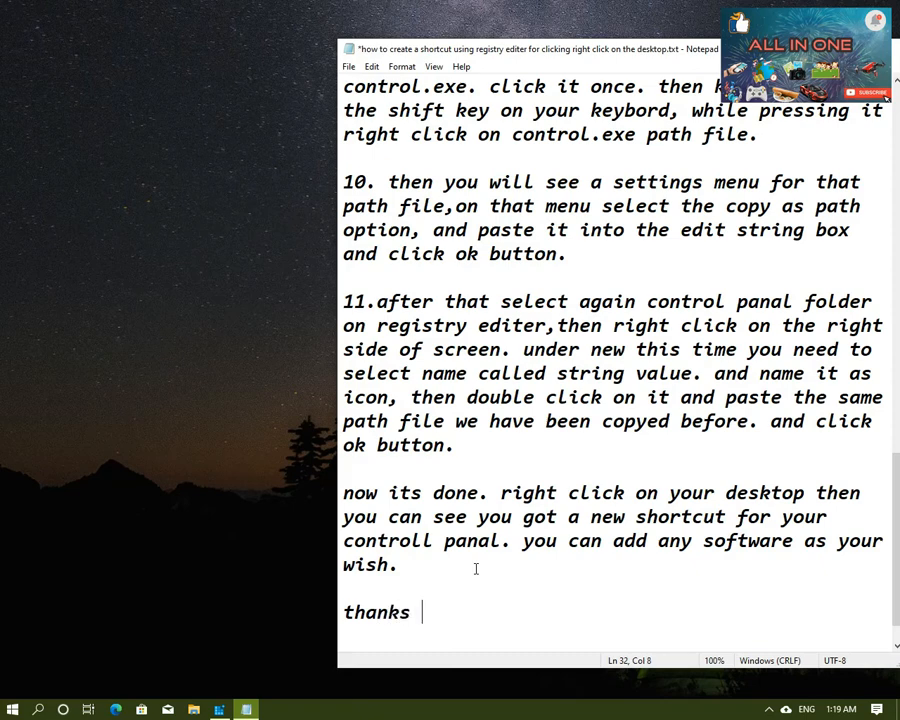
type("for wat")
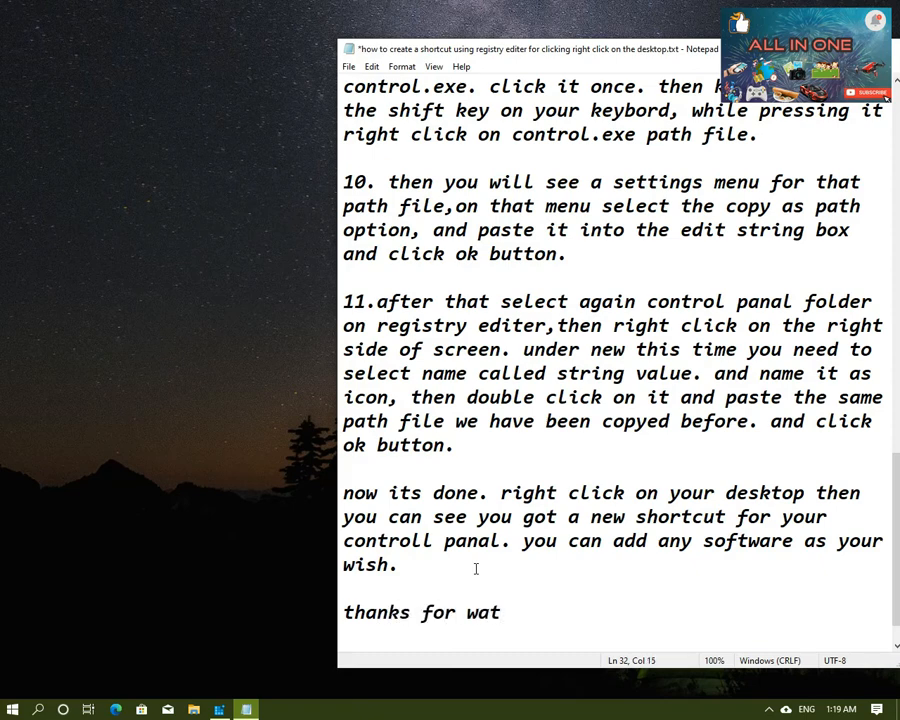
type("ching ")
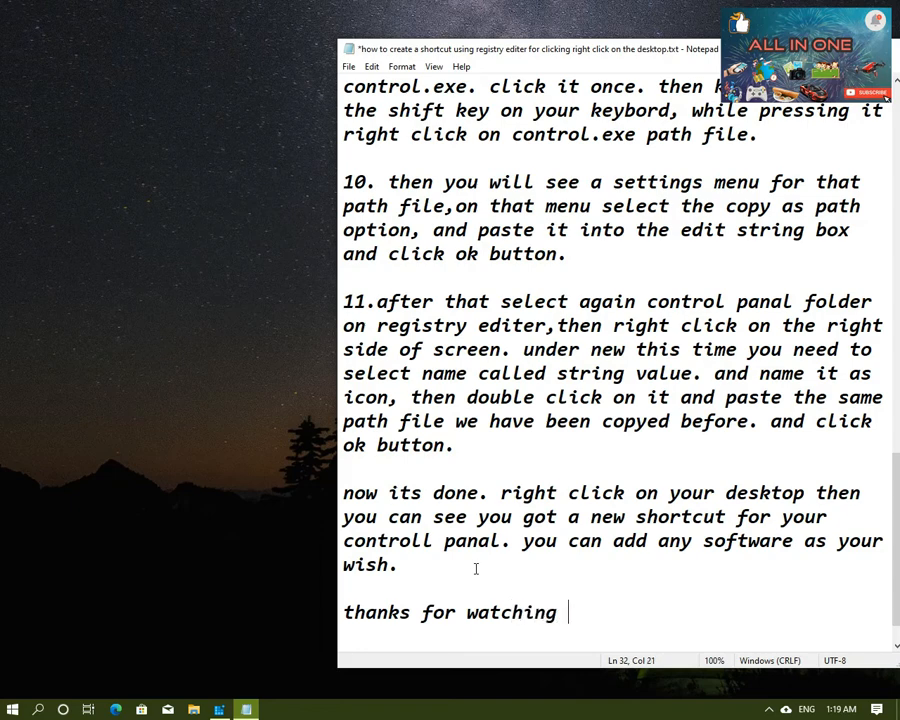
type("plz like ")
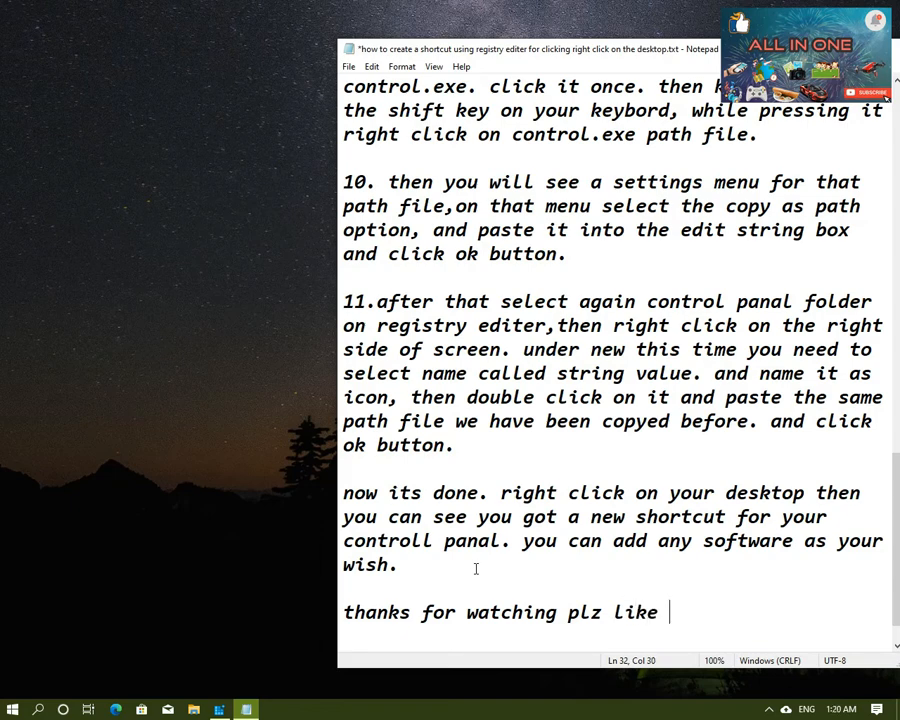
type("and share")
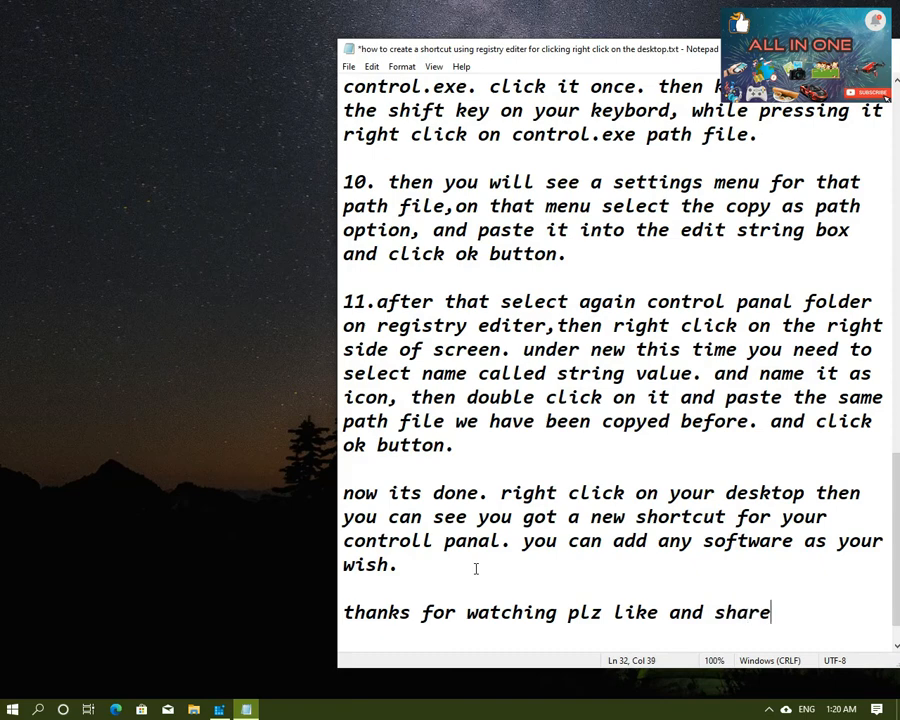
type(" and don")
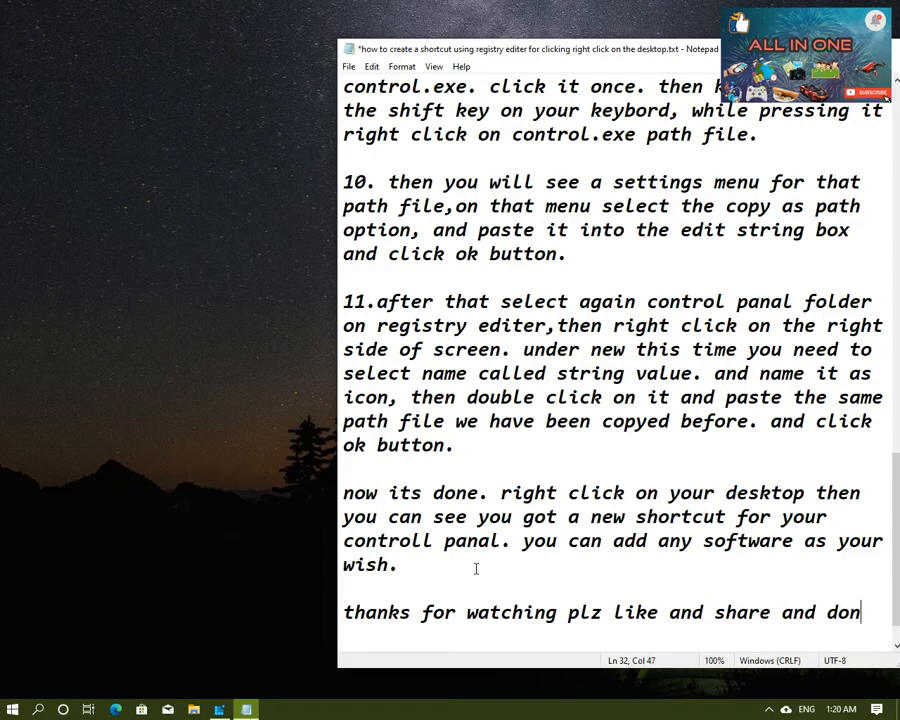
type("t forget")
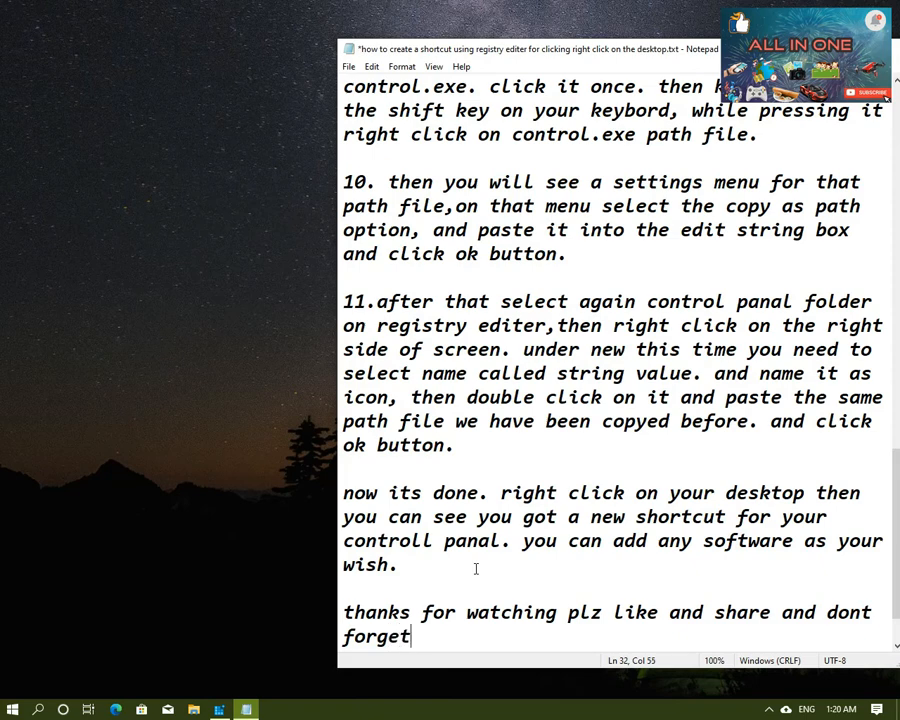
type(" to subscr")
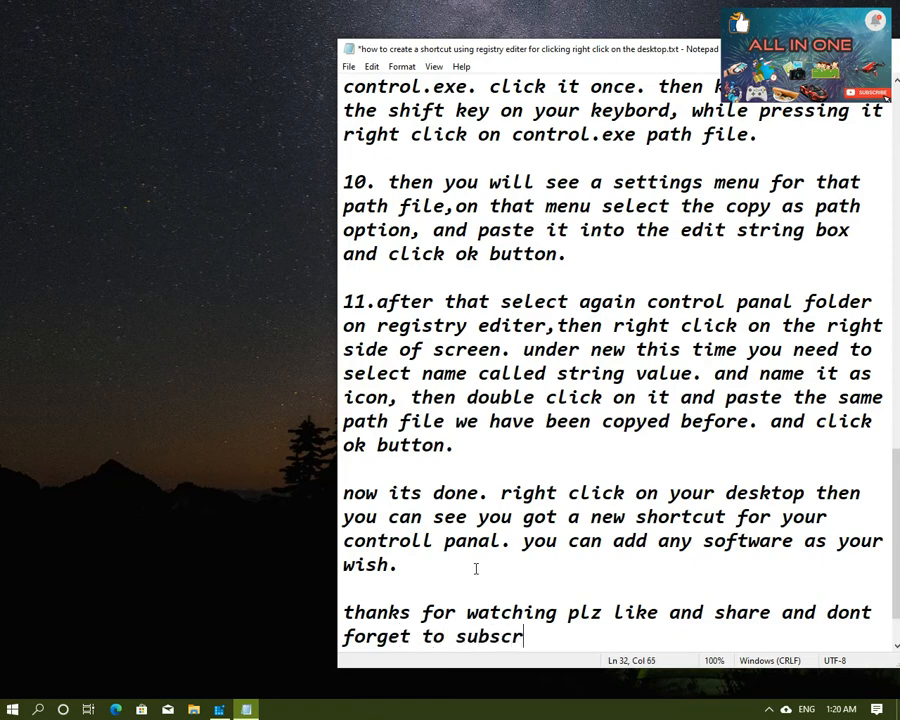
type("ibe")
type(". than")
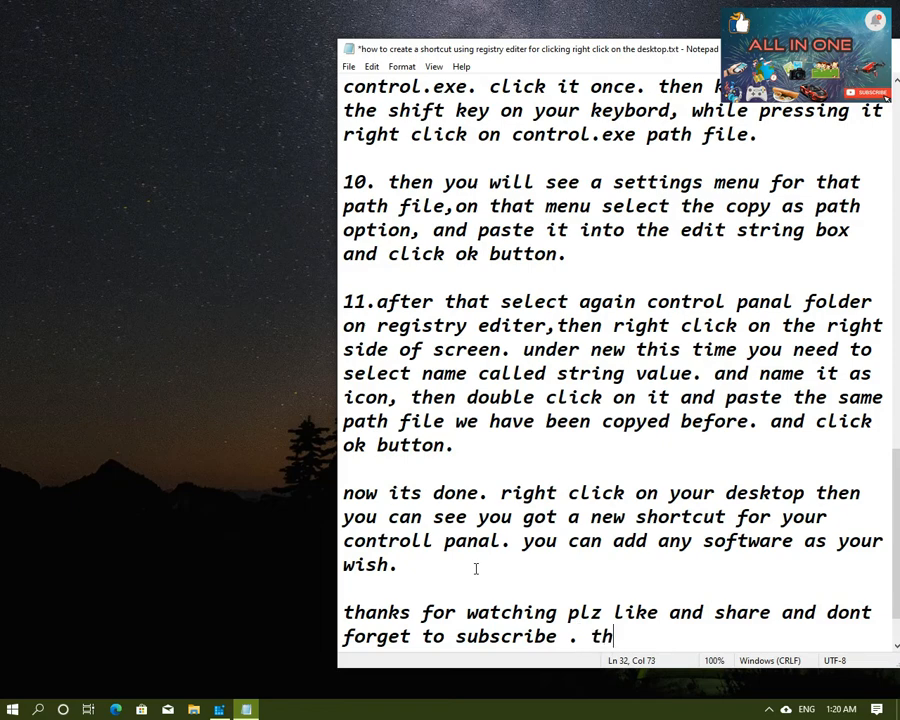